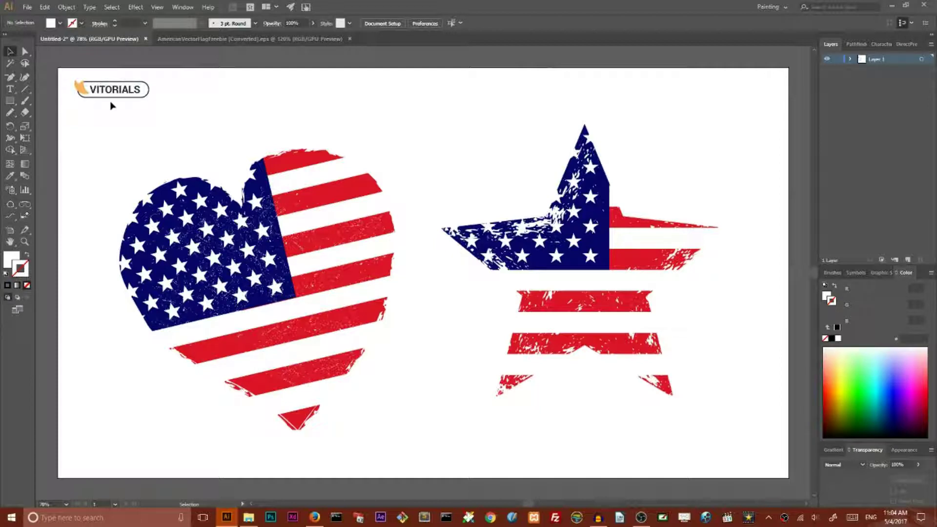
Deselect the heart artwork and switch to the AmericanVectorFlagFreebie flag document.
left_click(210, 328)
left_click(211, 130)
left_click(226, 39)
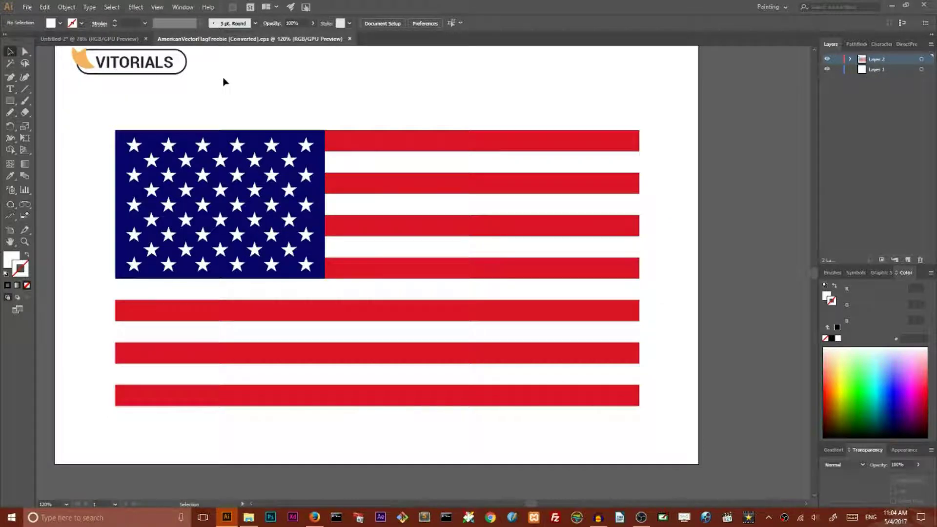
scroll(217, 105, "up", 3)
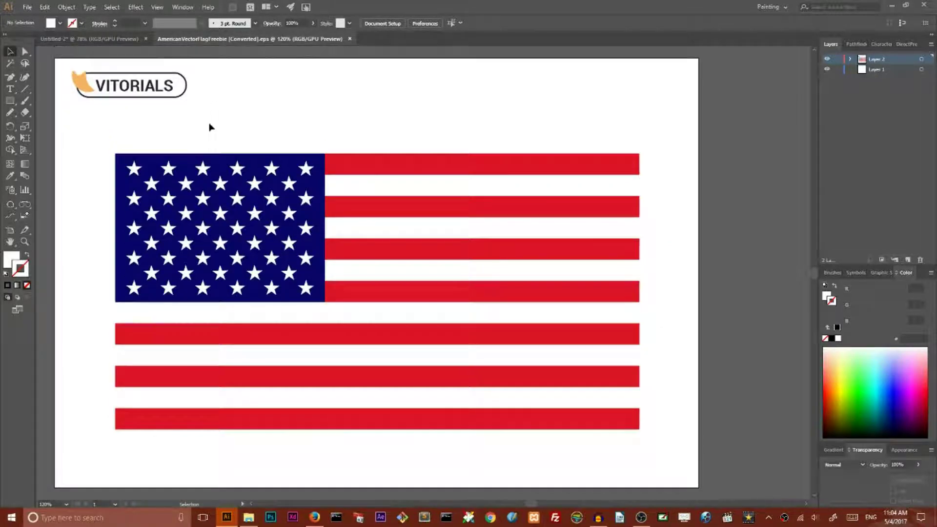
left_click(167, 245)
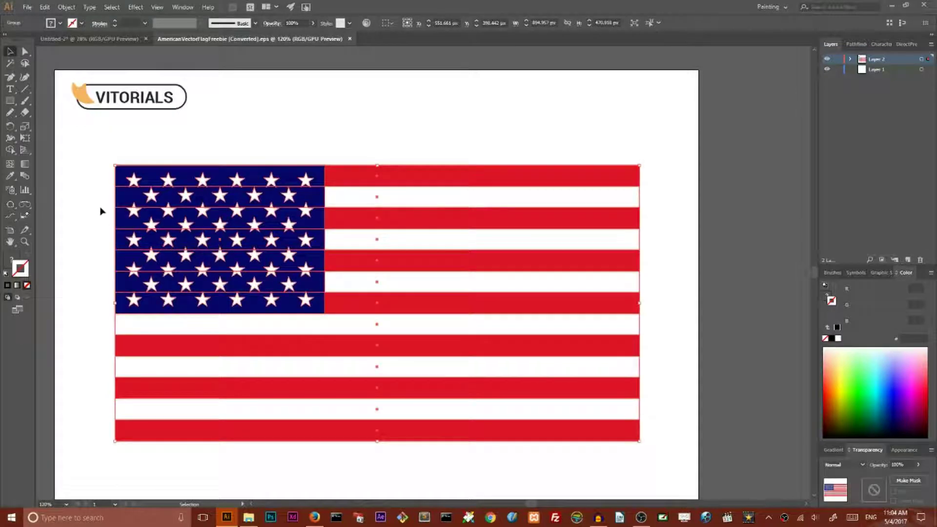
left_click(94, 155)
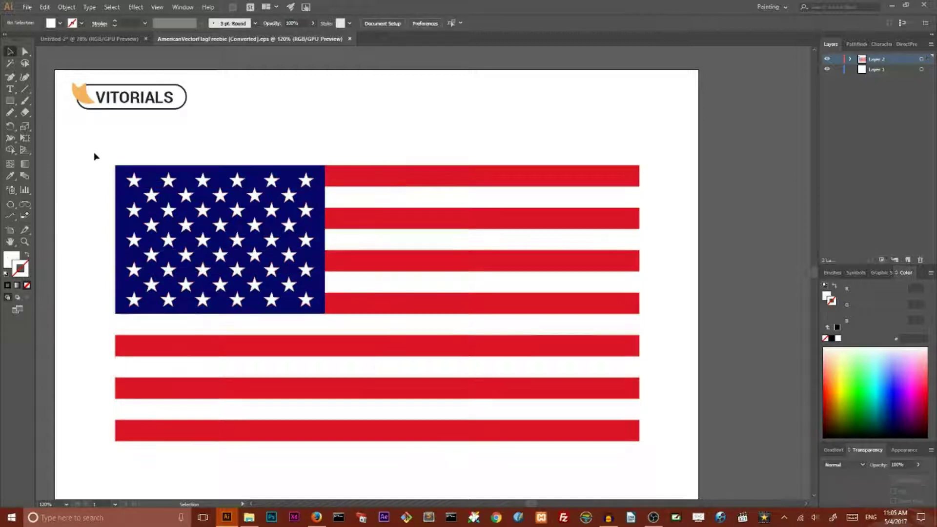
left_click(86, 41)
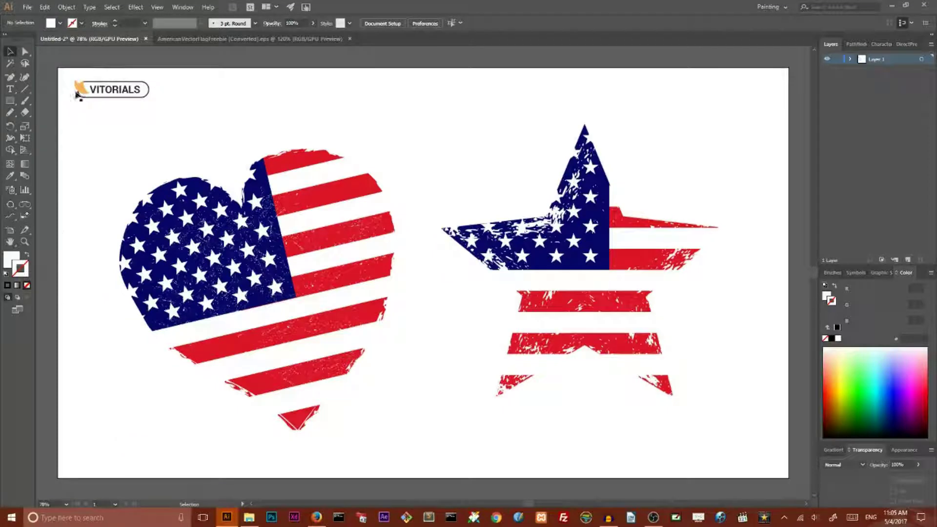
key("ctrl+Tab")
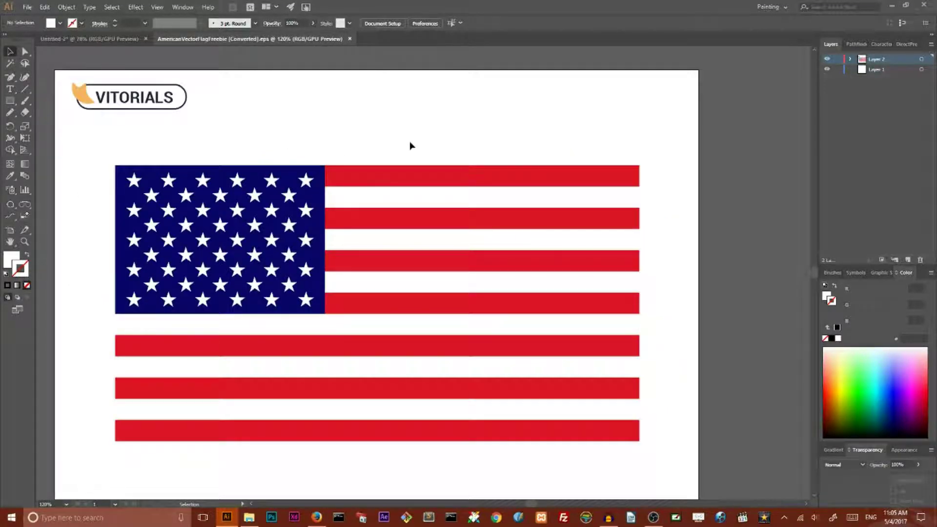
left_click(316, 517)
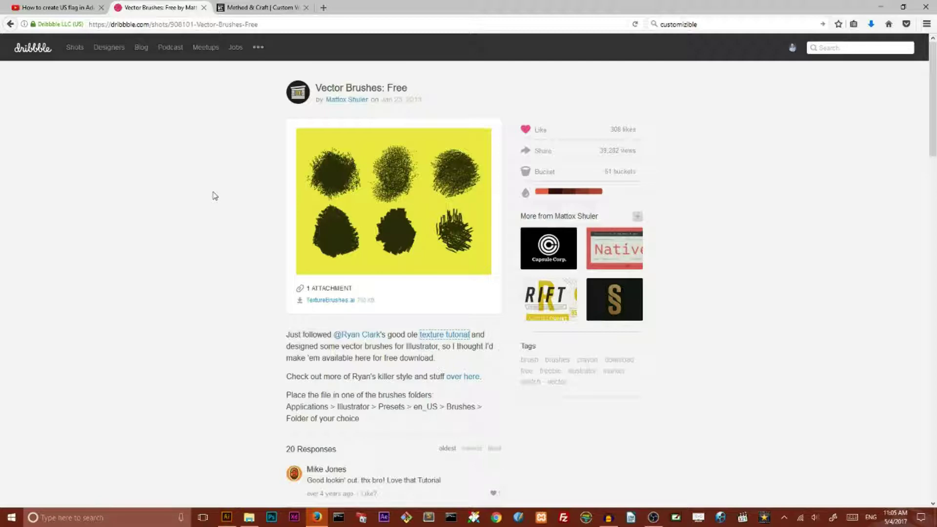
Open the TextureBrushes.ai attachment from the Dribbble Vector Brushes page.
left_click(330, 300)
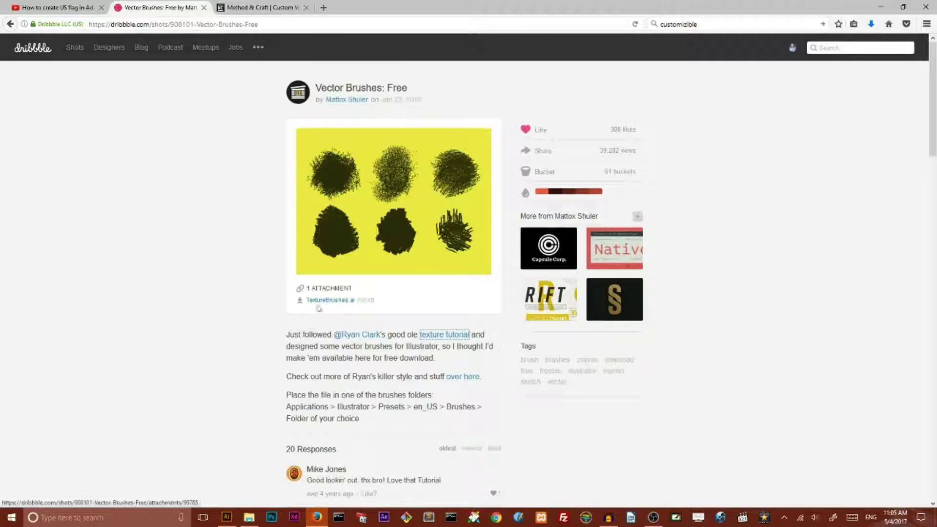
scroll(147, 228, "down", 2)
scroll(151, 237, "up", 3)
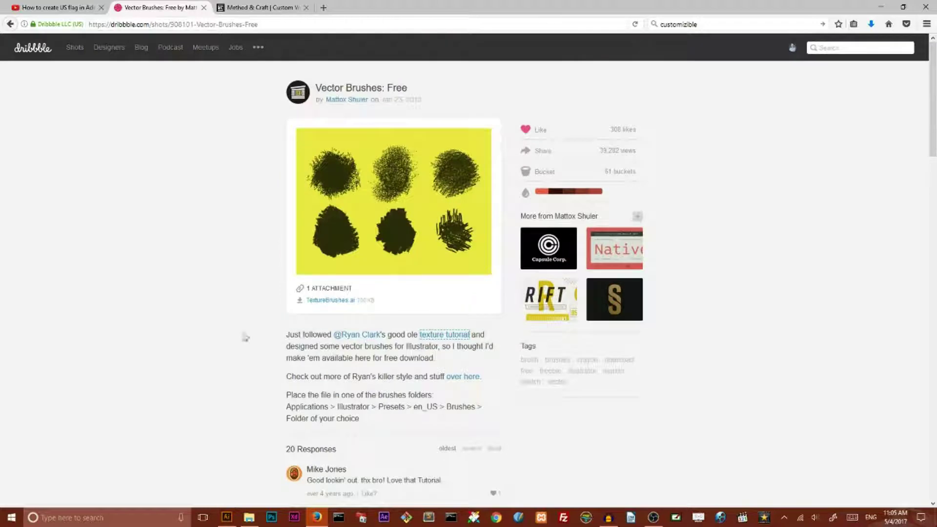
left_click(321, 302)
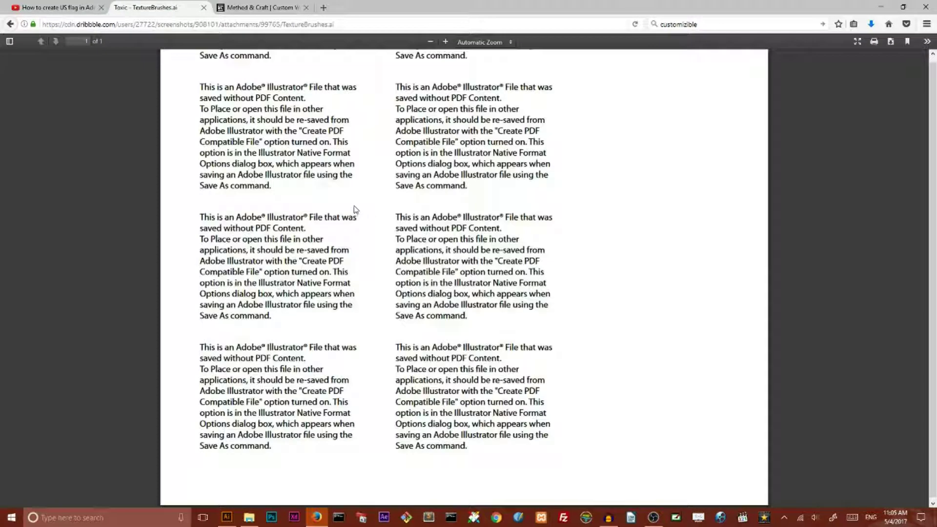
scroll(347, 252, "up", 1)
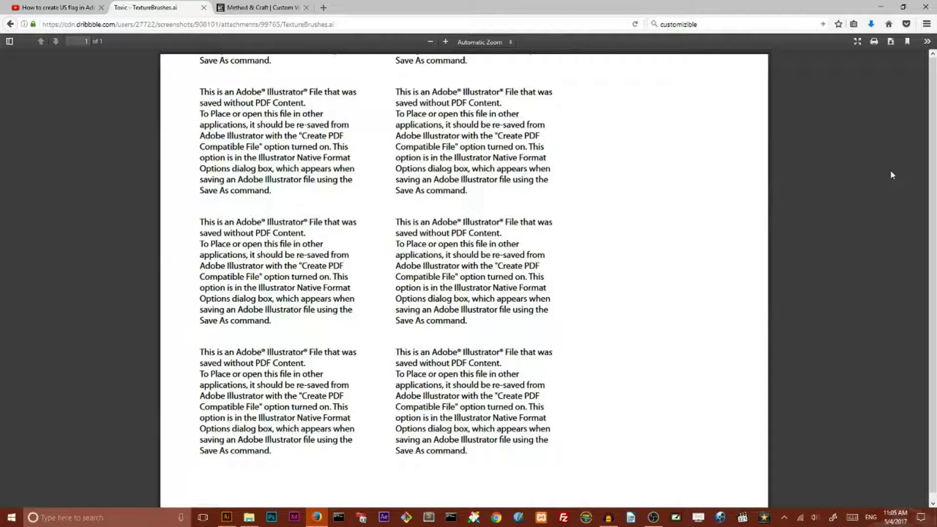
Download and save the texture brushes file, then return to Illustrator.
left_click(891, 43)
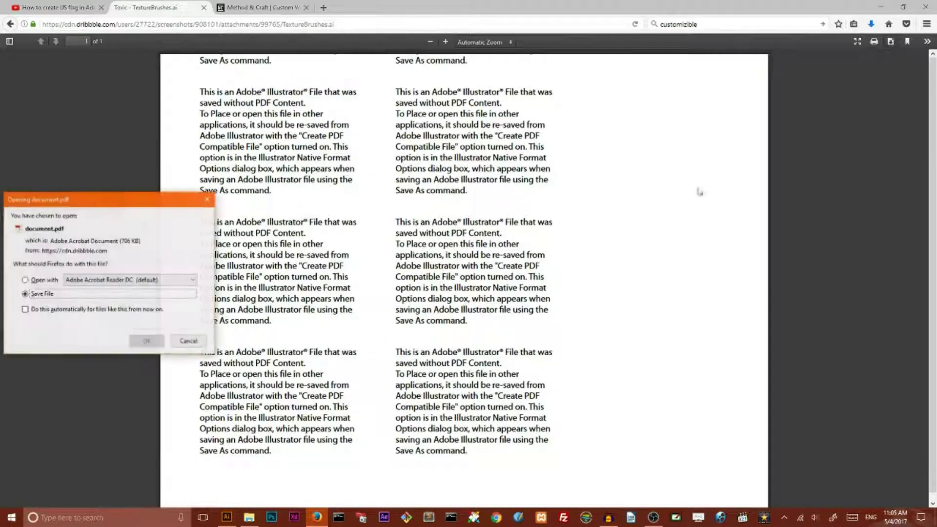
left_click(142, 341)
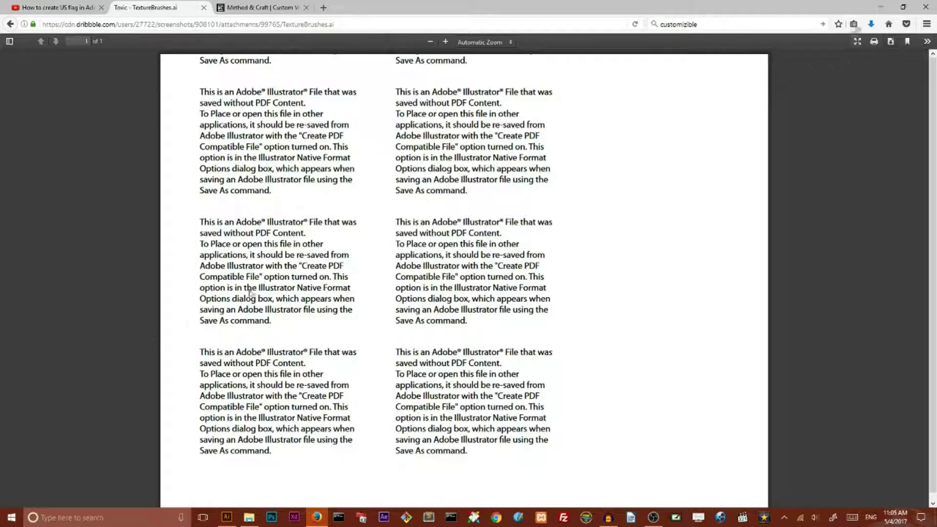
left_click(877, 8)
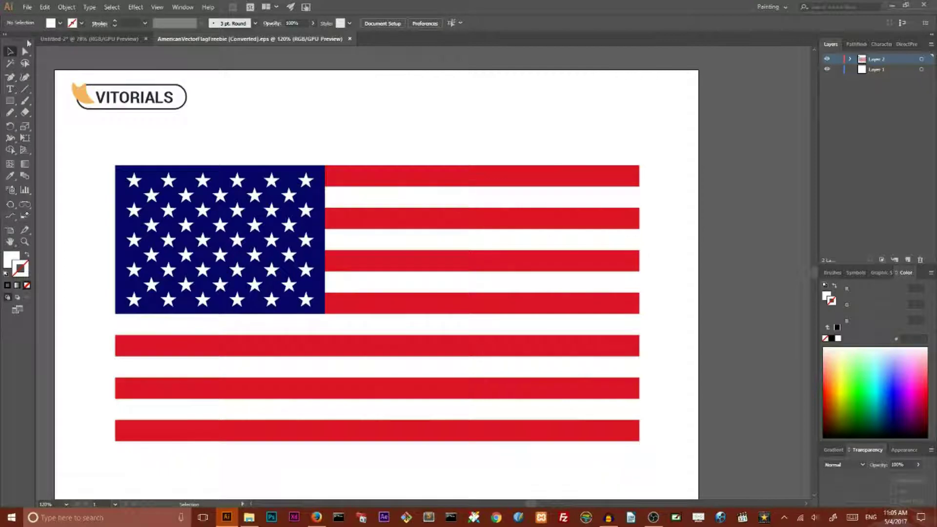
left_click(26, 7)
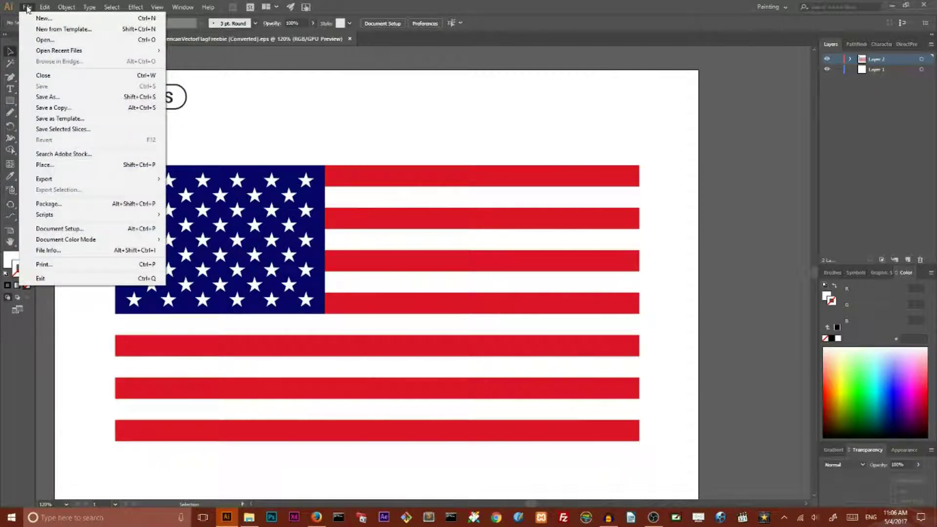
Open document.pdf from This PC > Desktop as a new document.
left_click(44, 41)
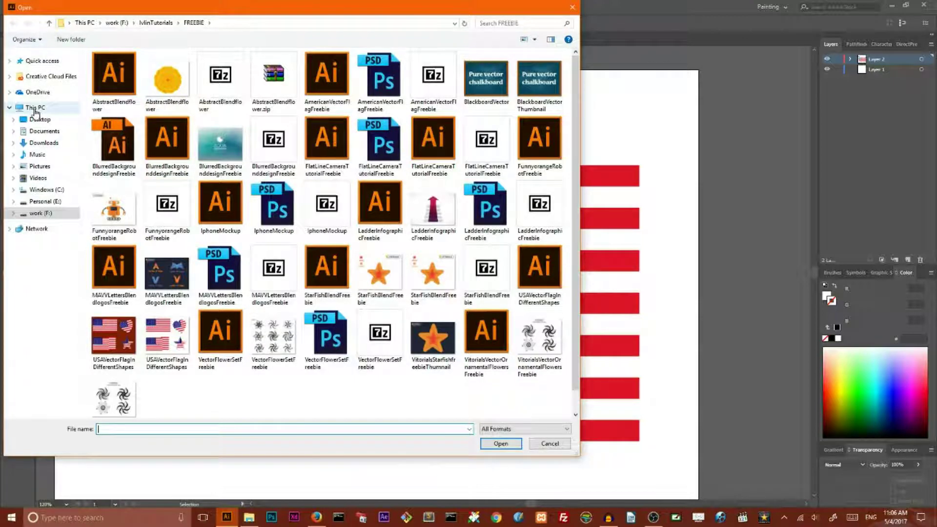
left_click(35, 109)
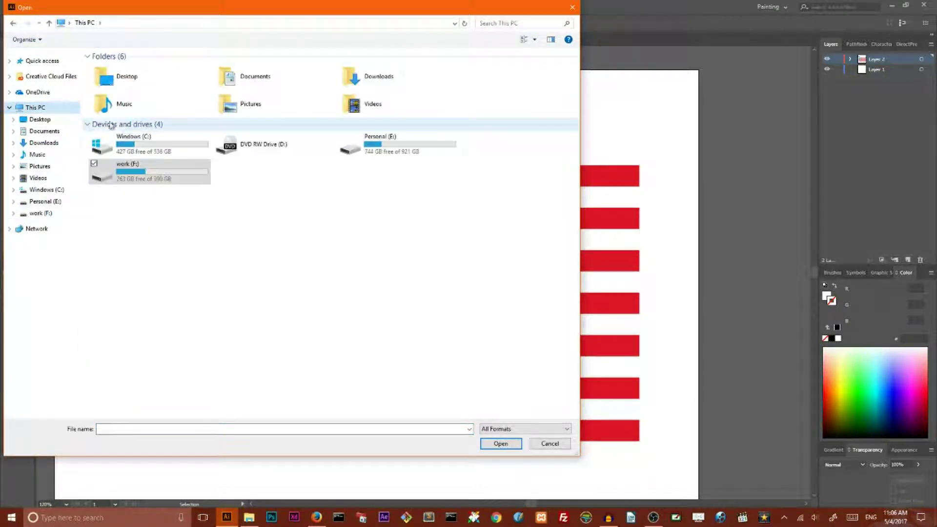
left_click(38, 120)
left_click(481, 75)
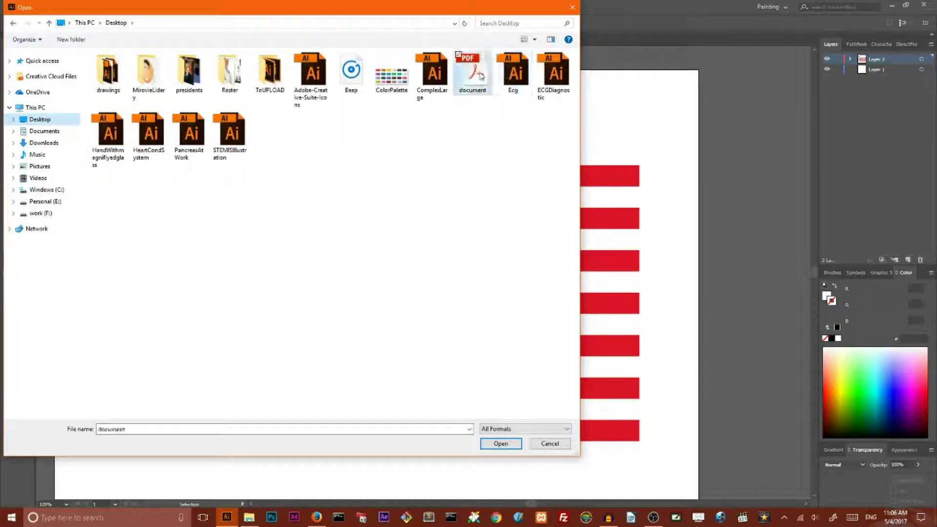
left_click(501, 443)
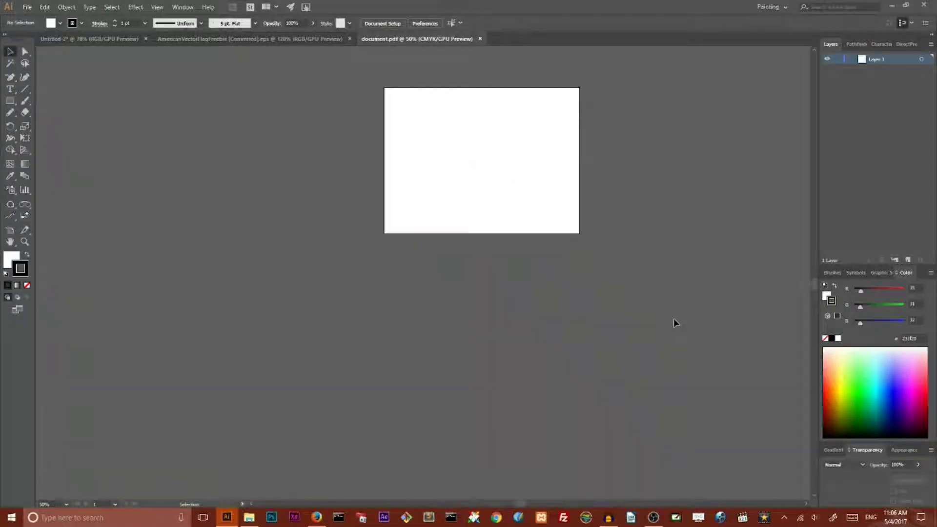
Show the Brushes panel and select all the loaded scatter brushes.
left_click(832, 273)
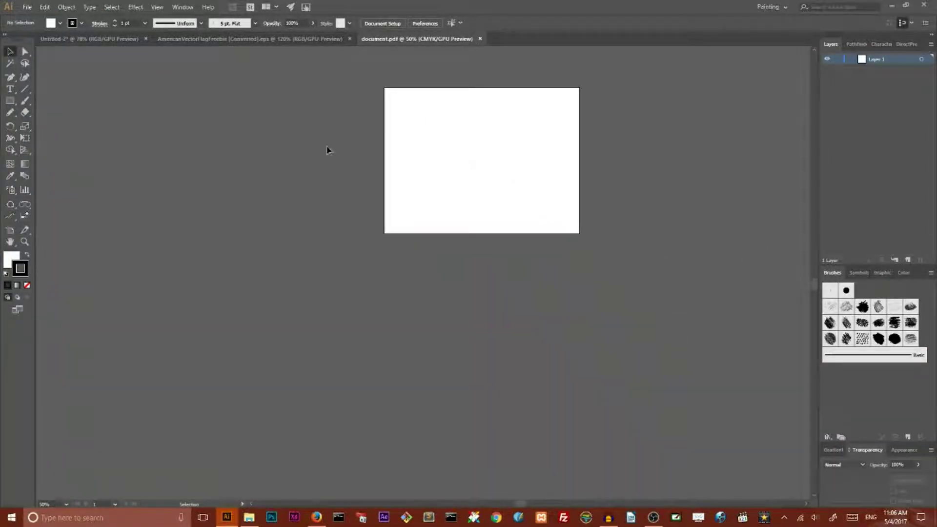
left_click(182, 7)
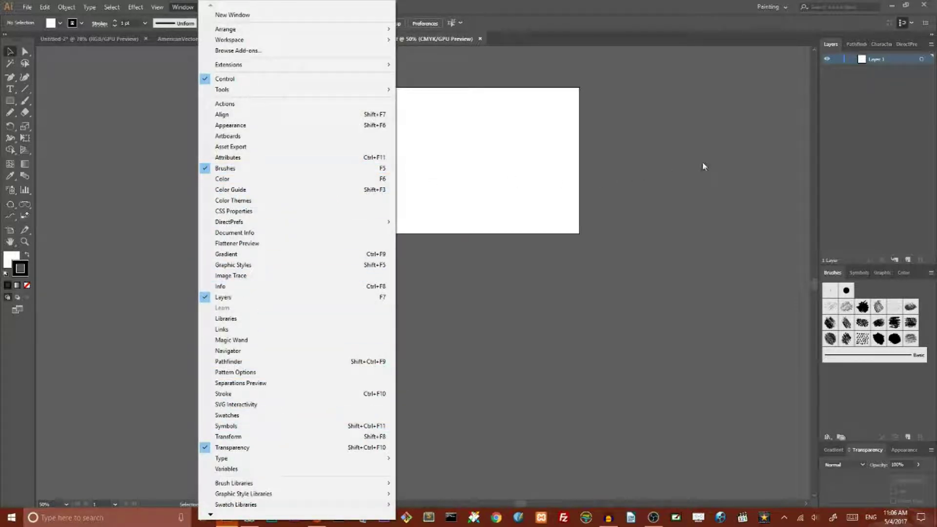
left_click(717, 163)
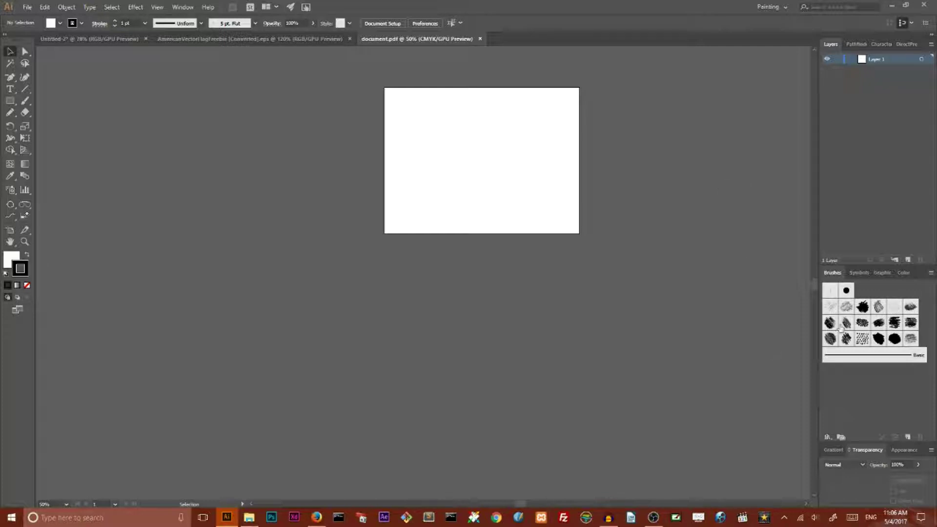
left_click(831, 307)
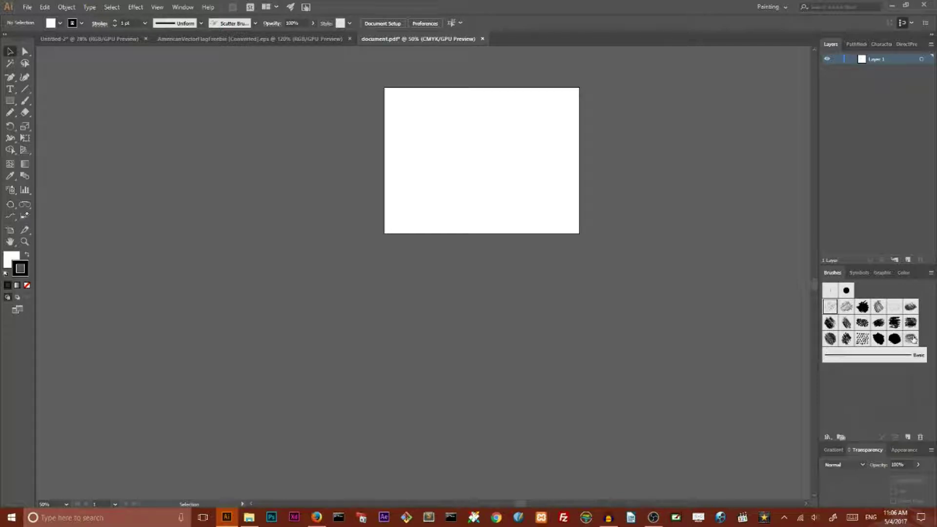
left_click(911, 340, "shift")
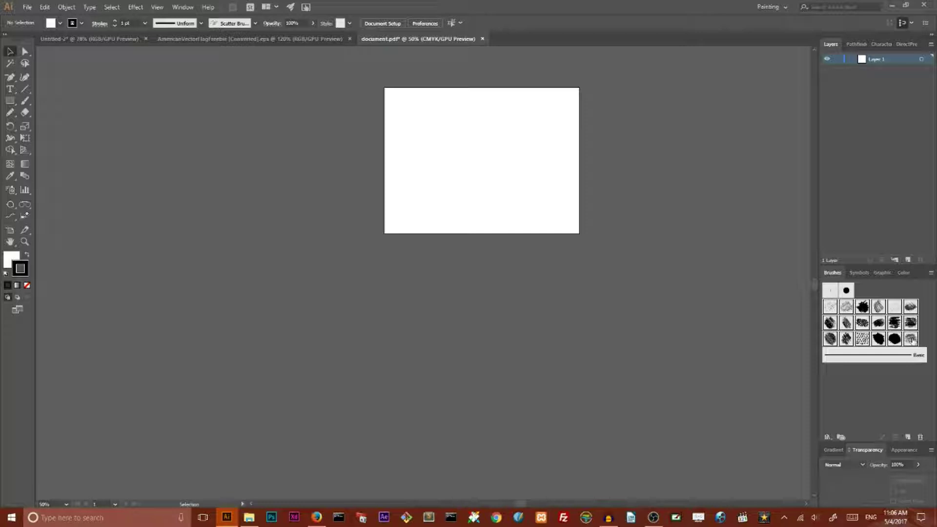
Save the brushes as the Scatter library and close document.pdf without saving.
left_click(828, 437)
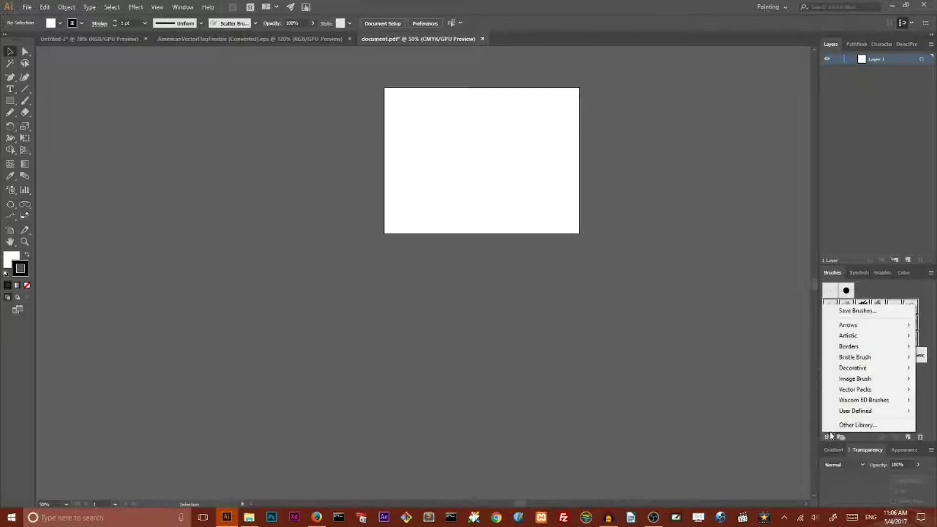
left_click(847, 314)
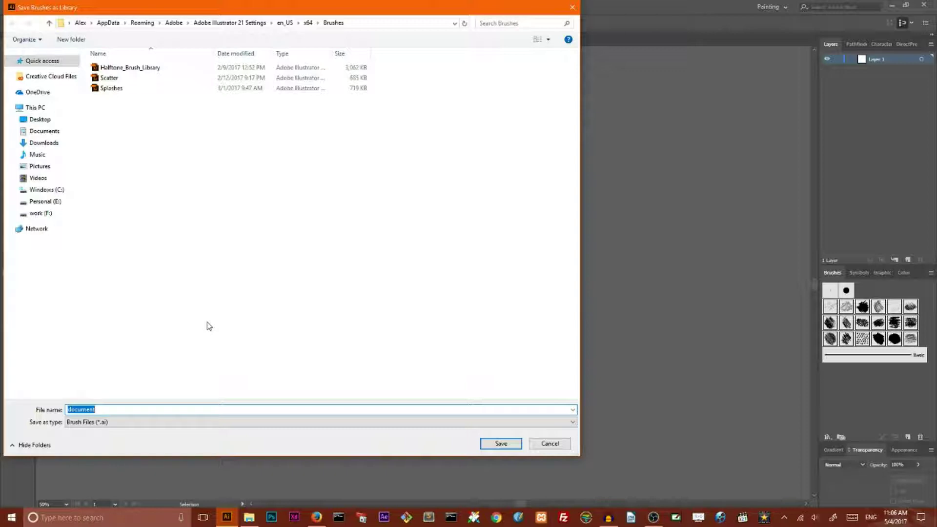
left_click(114, 78)
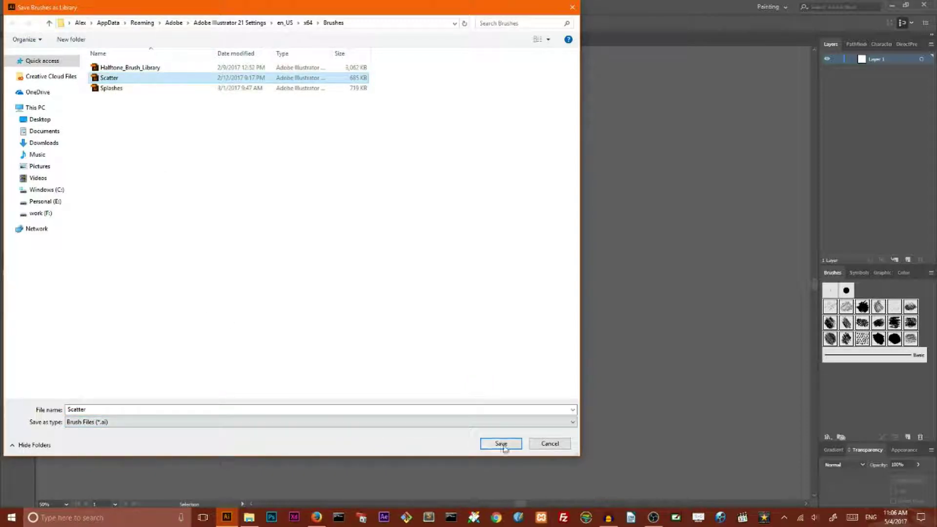
left_click(549, 443)
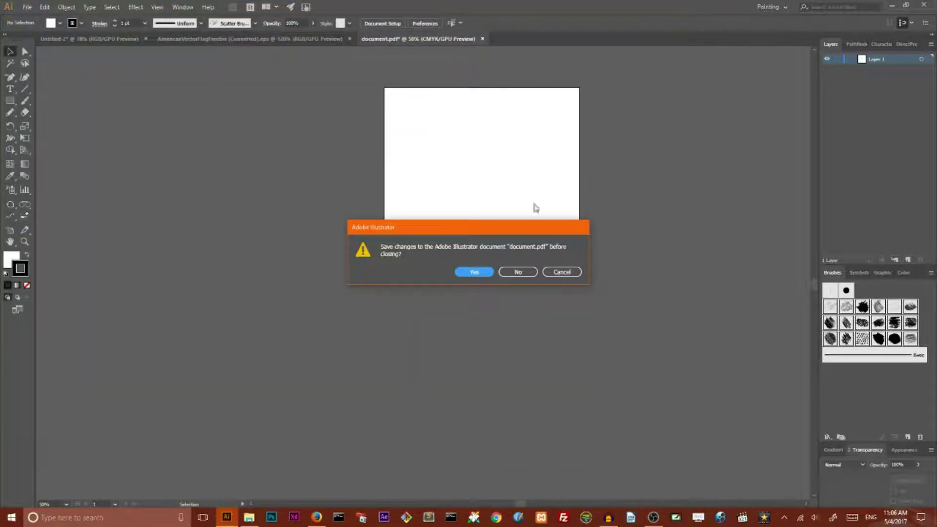
left_click(518, 272)
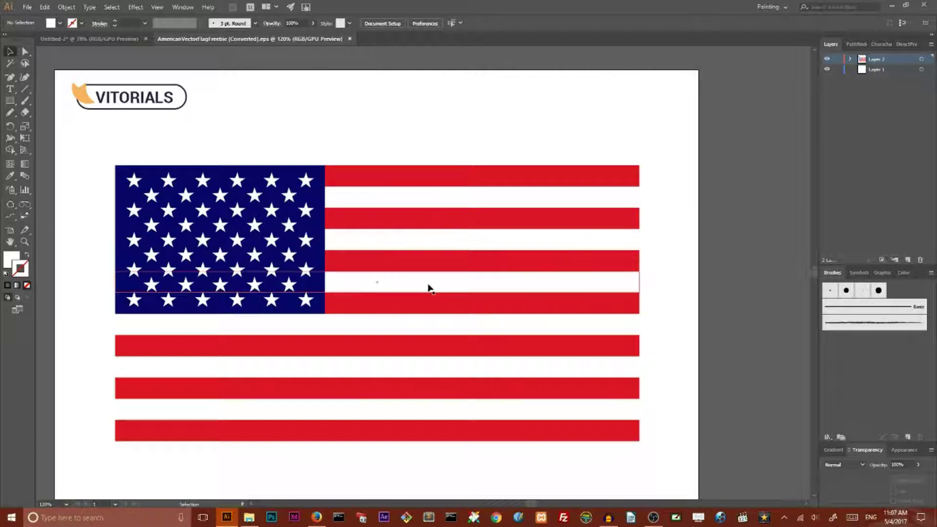
Check the flag artwork by selecting and then deselecting the flag group.
left_click(368, 220)
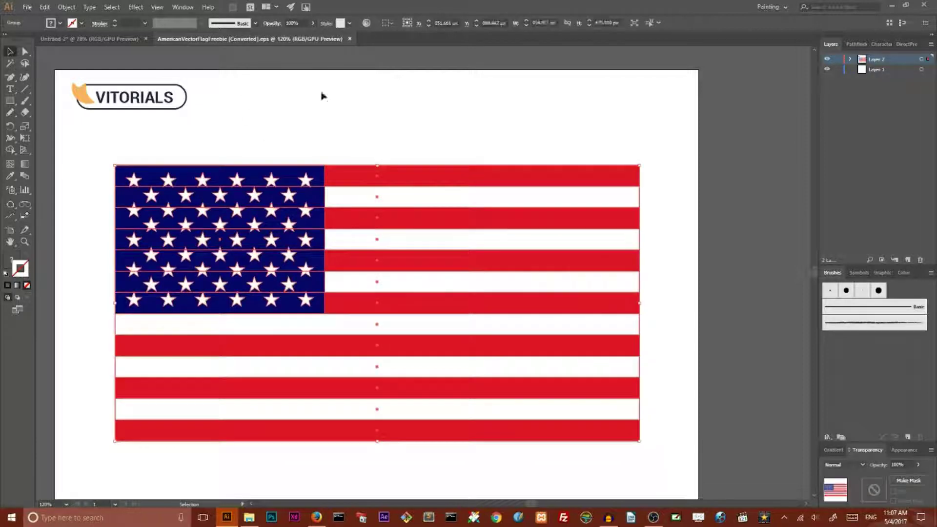
left_click(304, 105)
left_click(372, 273)
left_click(360, 123)
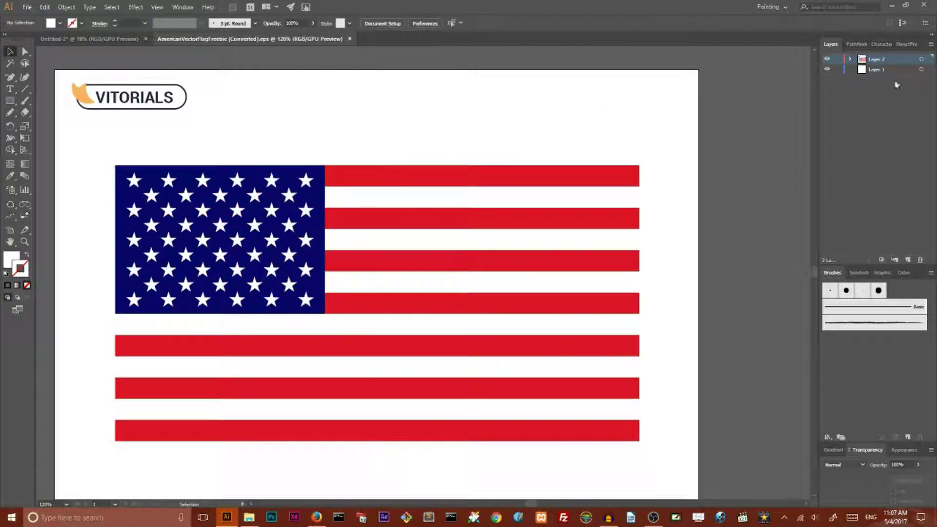
Choose the Rectangle Tool and make Layer 1 the active layer.
left_click(10, 100)
left_click(46, 101)
left_click(876, 70)
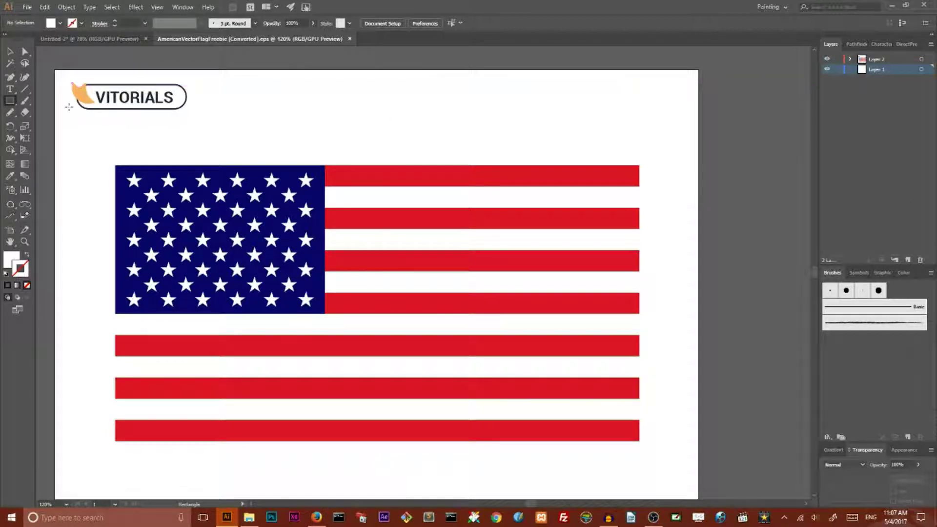
Draw an artboard-sized rectangle filled with #515151 on Layer 1, then lock Layer 1.
left_click_drag(53, 68, 699, 498)
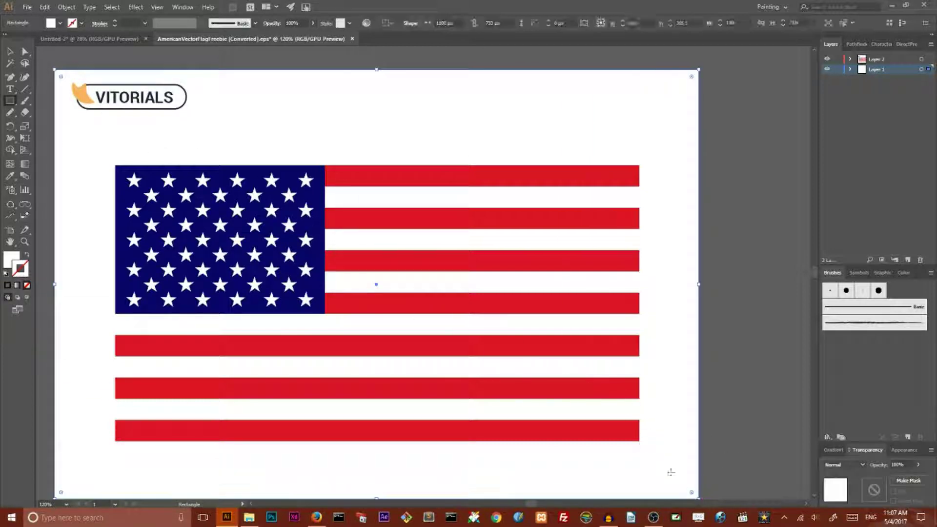
left_click(10, 51)
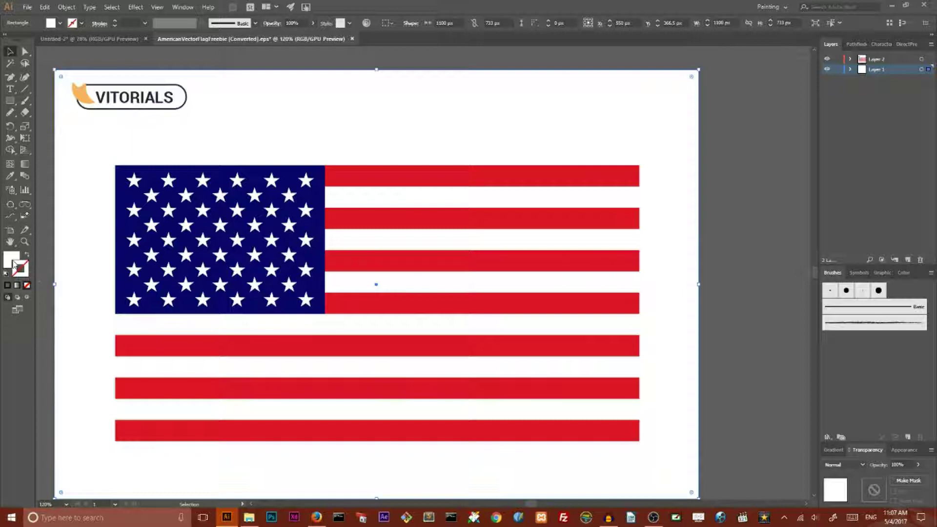
double_click(12, 259)
type("515151")
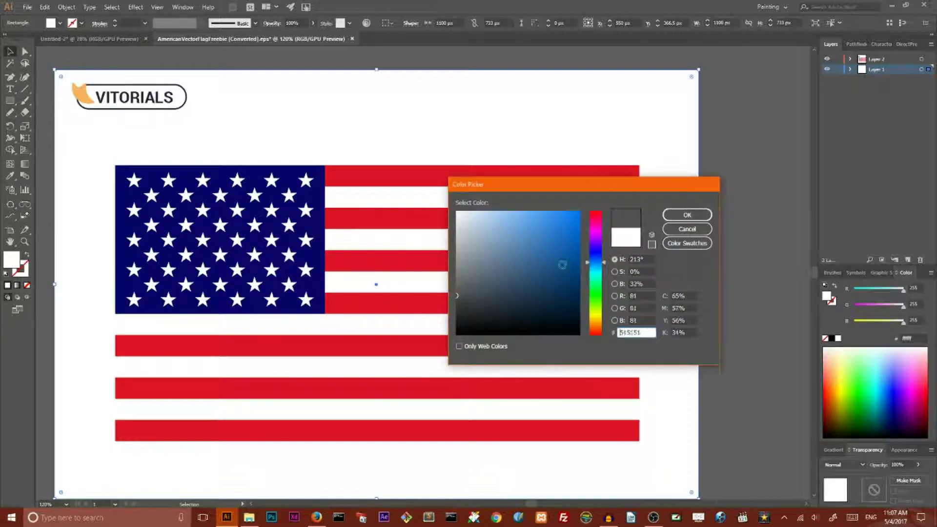
left_click(686, 215)
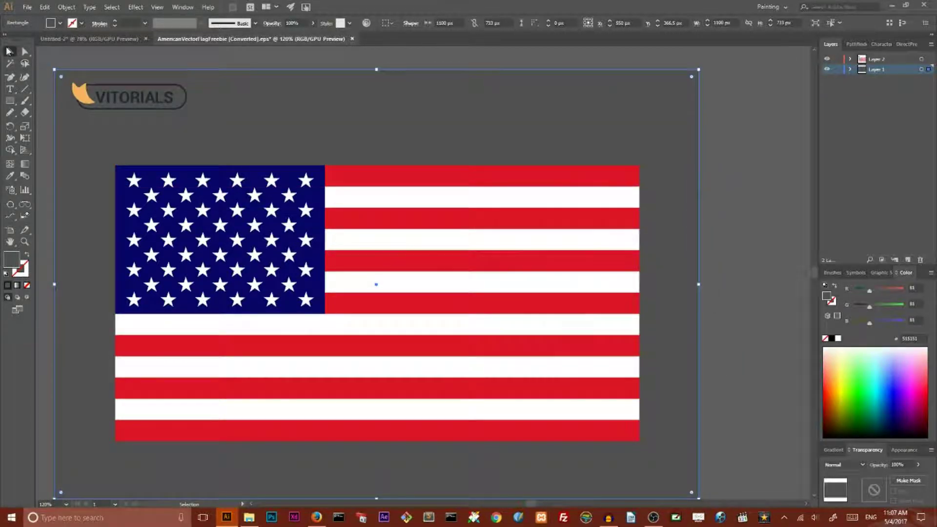
left_click(838, 70)
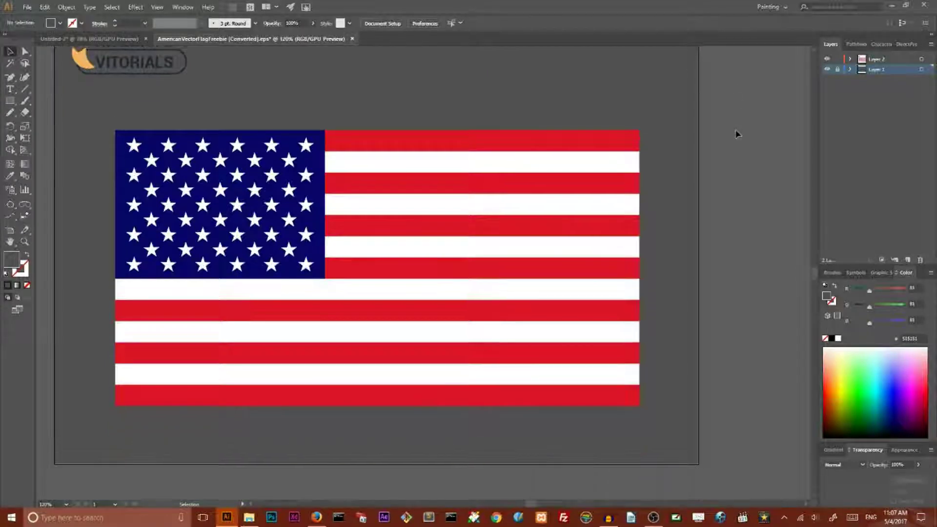
Select the flag and apply an empty opacity mask from the Transparency panel.
left_click(499, 248)
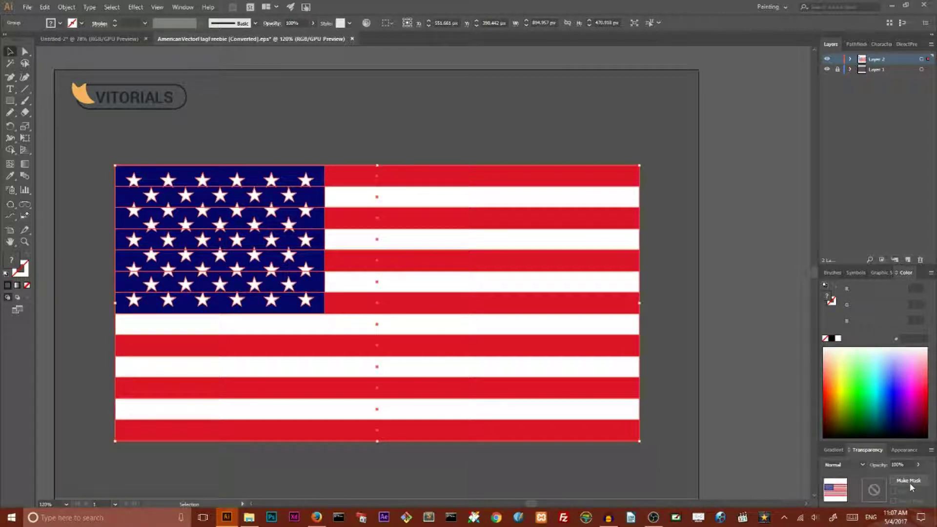
left_click(183, 7)
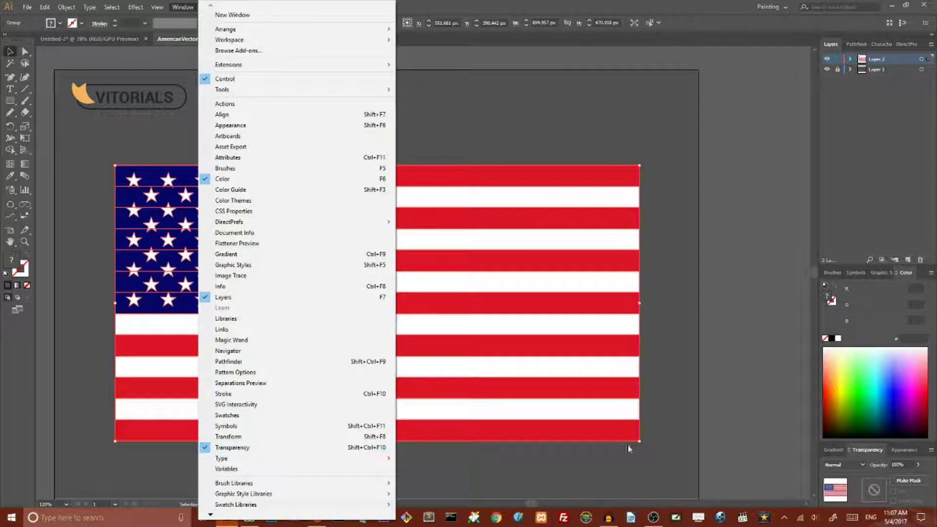
left_click(908, 481)
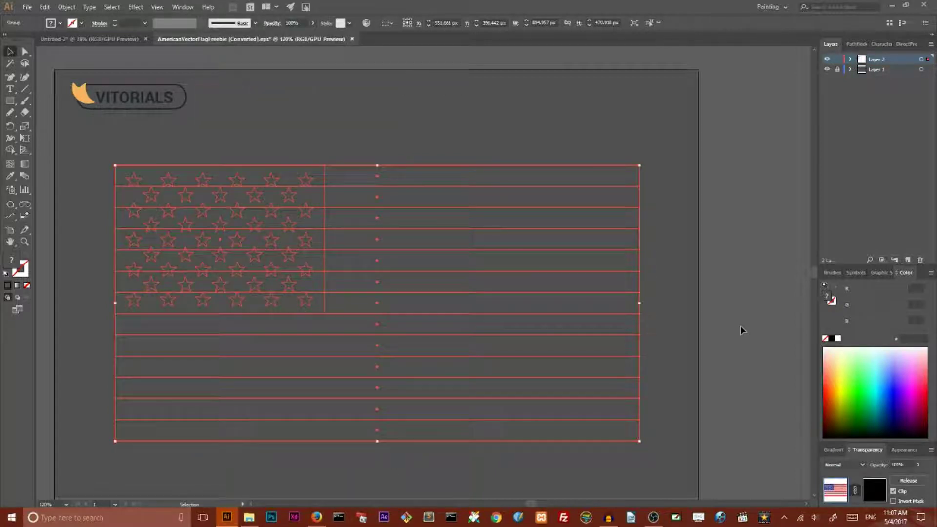
left_click(10, 113)
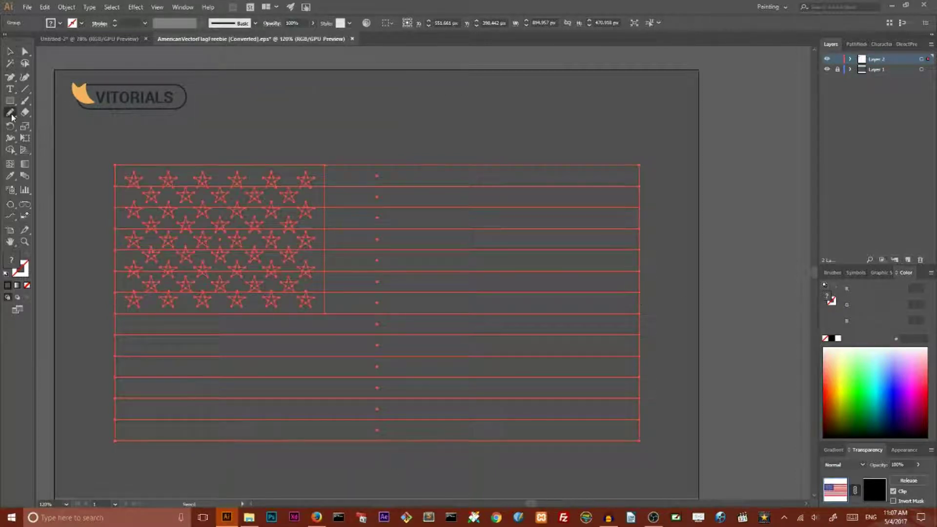
Pick the Pencil Tool and set its Fidelity to Smooth in Pencil Tool Options.
left_click(12, 115)
left_click(63, 125)
double_click(10, 113)
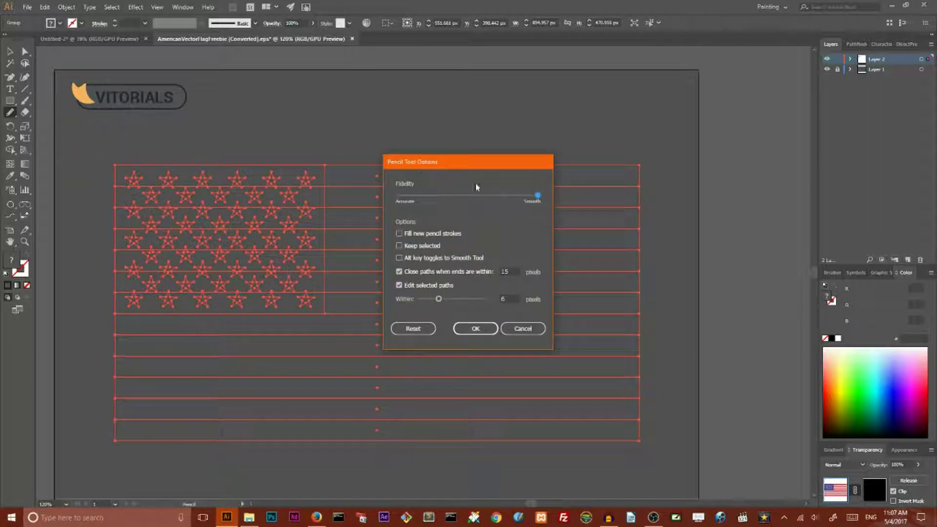
mouse_move(537, 195)
left_mouse_down()
mouse_move(398, 196)
mouse_move(538, 196)
left_mouse_up()
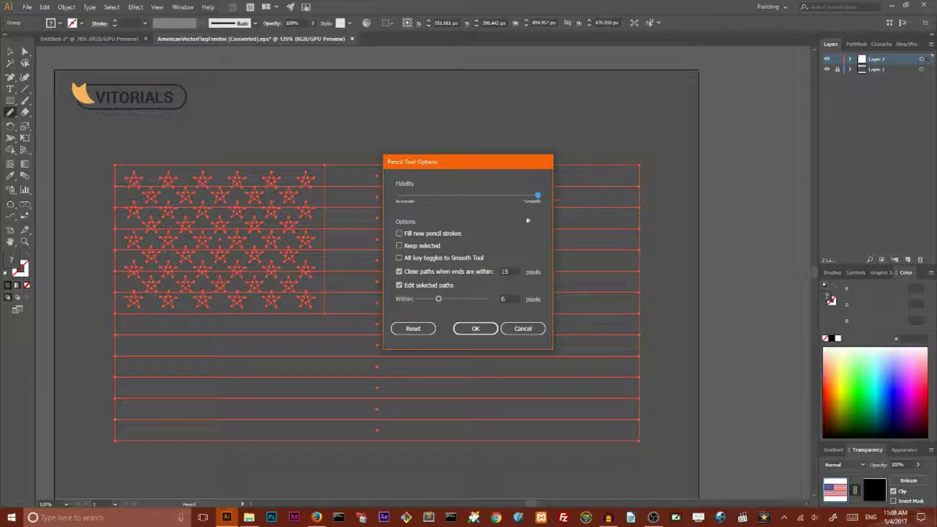
left_click(476, 329)
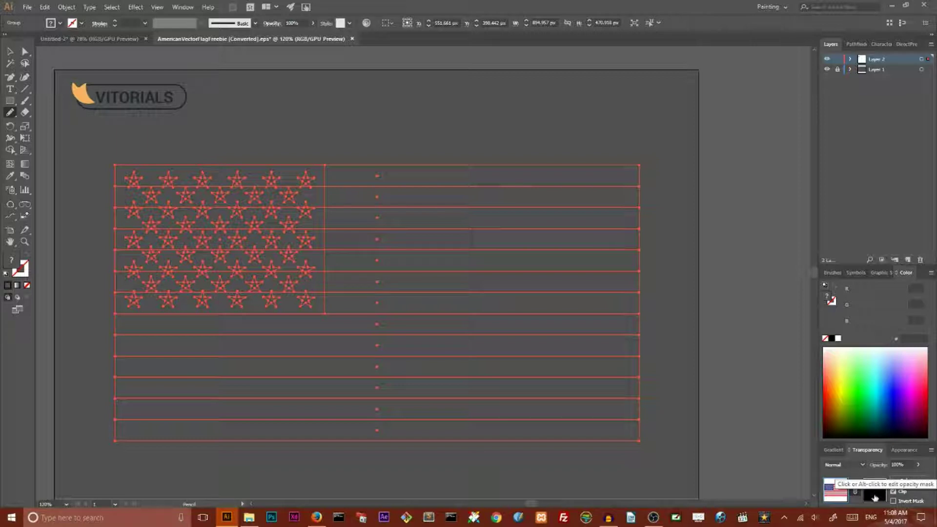
left_click(876, 497)
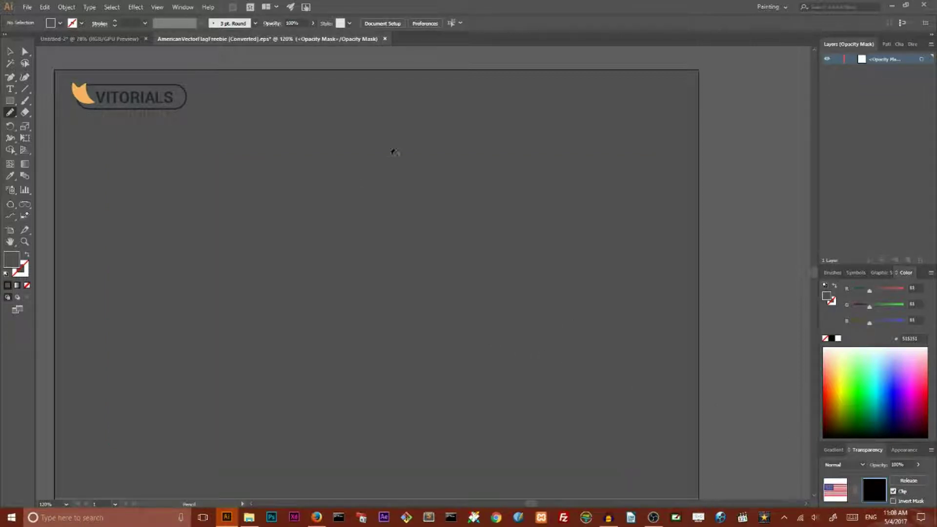
Pencil a freehand heart in the flag's opacity mask and select it.
mouse_move(264, 216)
left_mouse_down()
mouse_move(285, 188)
mouse_move(326, 172)
left_mouse_up()
mouse_move(419, 163)
left_mouse_down()
mouse_move(454, 243)
mouse_move(415, 363)
mouse_move(297, 286)
mouse_move(256, 236)
left_mouse_up()
left_click(10, 51)
left_click(444, 306)
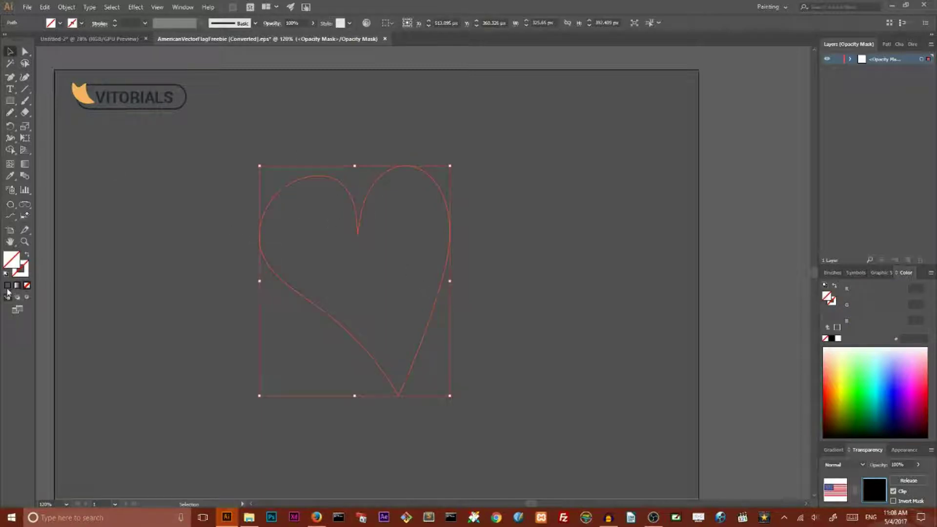
Fill the heart mask with white #ffffff.
left_click(8, 296)
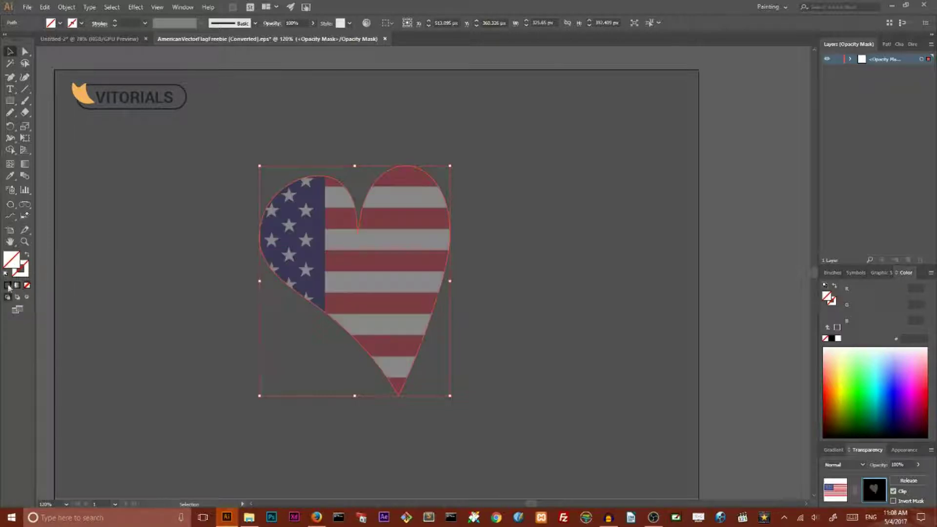
double_click(12, 266)
type("ffffff")
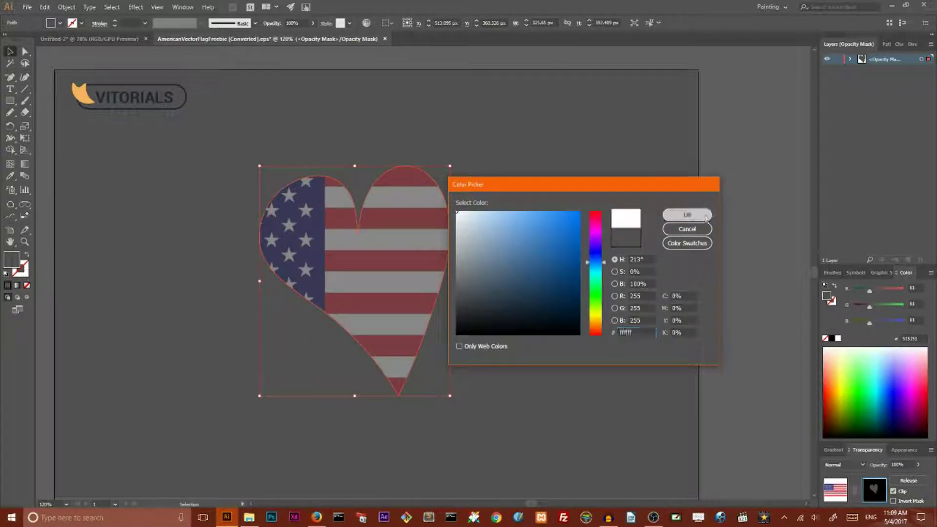
left_click(705, 215)
Widen the heart and select its anchor points with Direct Selection.
left_click_drag(451, 282, 475, 283)
left_click(314, 140)
left_click(24, 51)
left_click(327, 316)
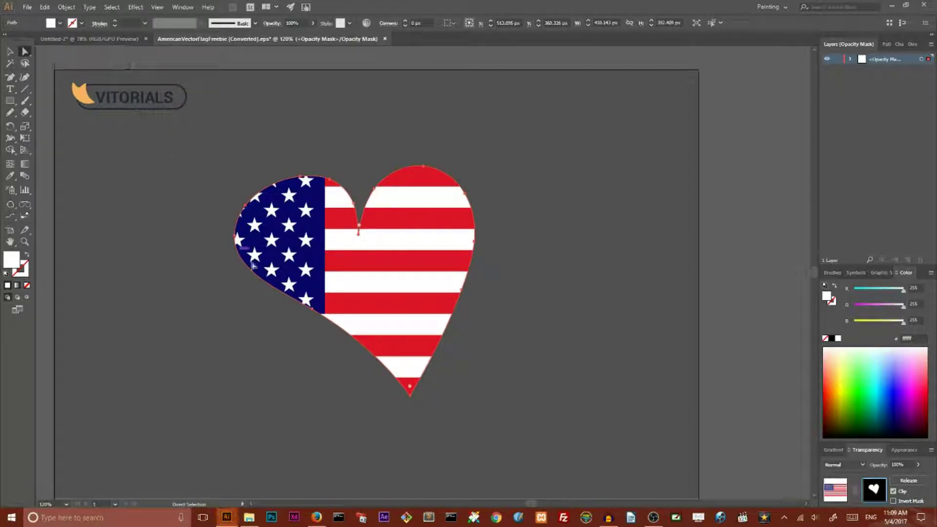
Drag the heart's anchors and handles to smooth the bottom tip and lower-left curve.
left_click_drag(326, 314, 344, 349)
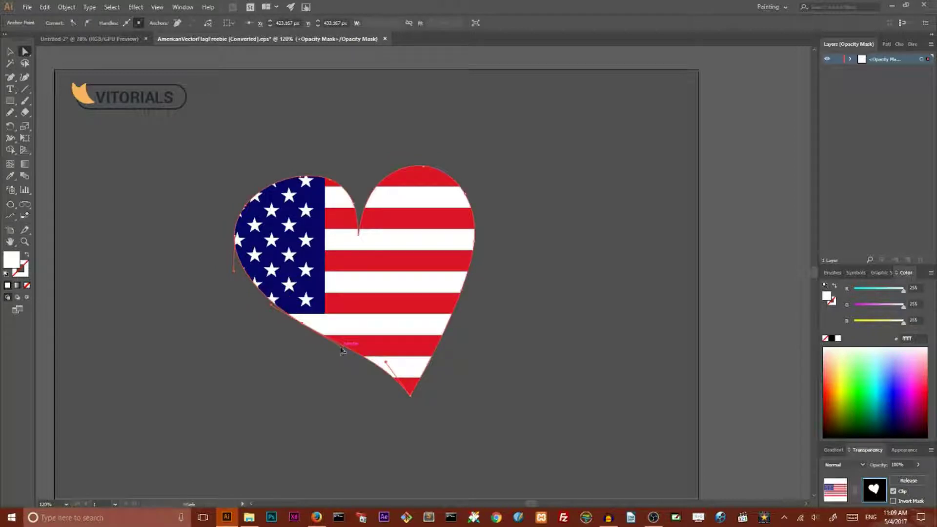
left_click_drag(409, 396, 349, 371)
left_click(303, 323)
left_click(373, 187)
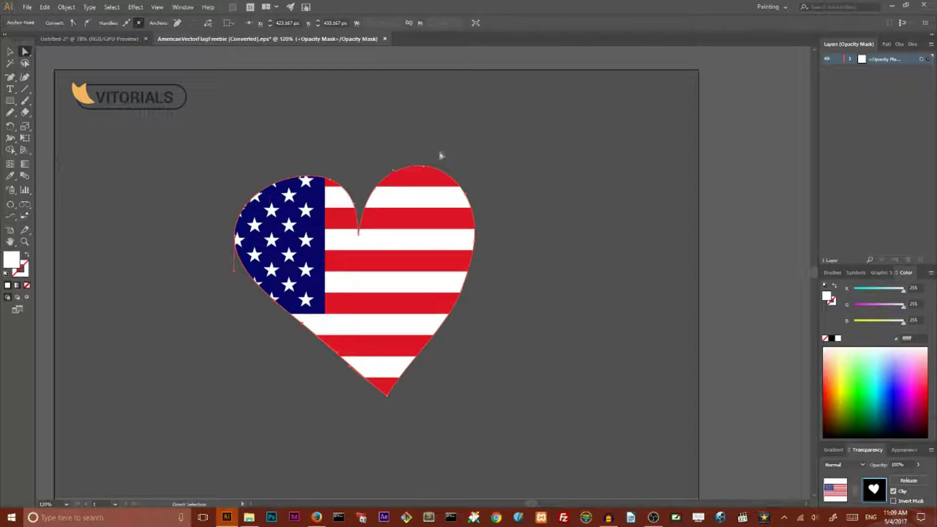
left_click_drag(460, 293, 477, 286)
Delete an extra anchor point on the lower-left edge, nudge that edge into shape, and deselect.
key("minus")
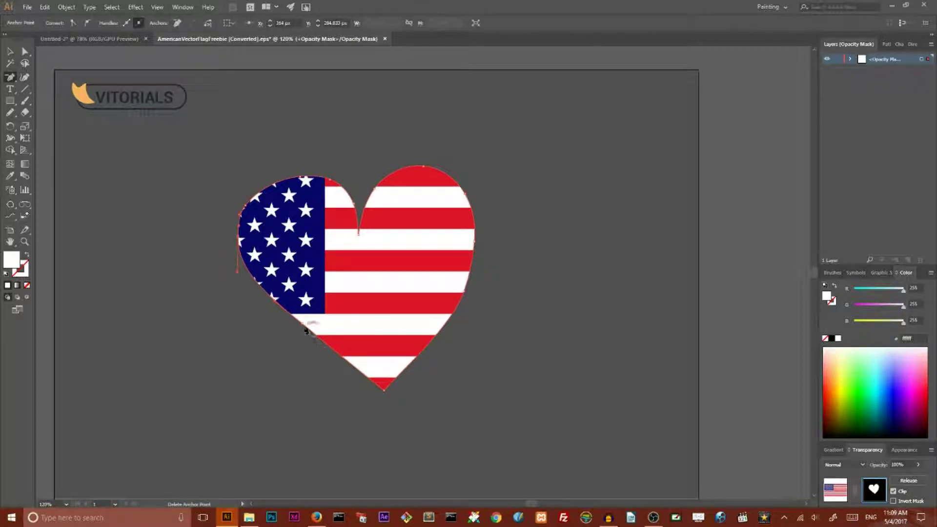
left_click(25, 51)
left_click_drag(239, 275, 238, 267)
left_click(177, 250)
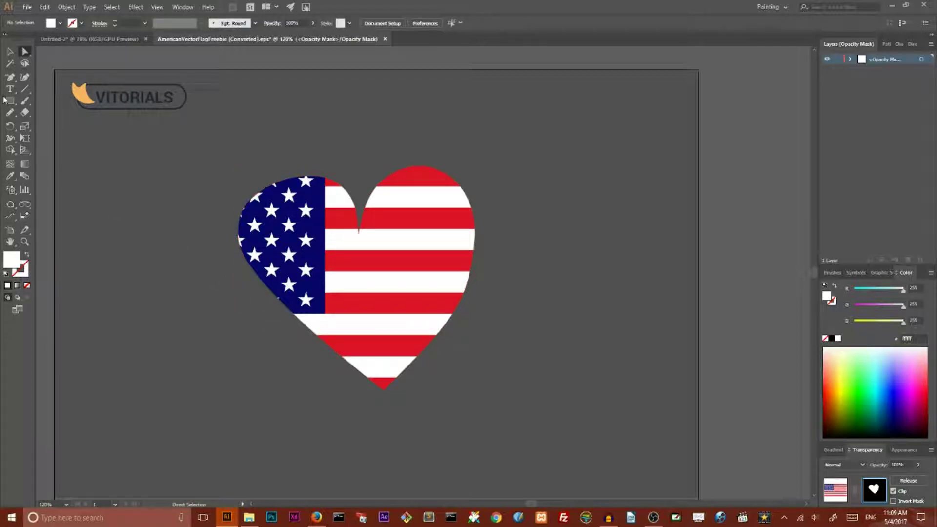
left_click(10, 52)
Give the selected heart a white 2 pt stroke.
left_click(314, 254)
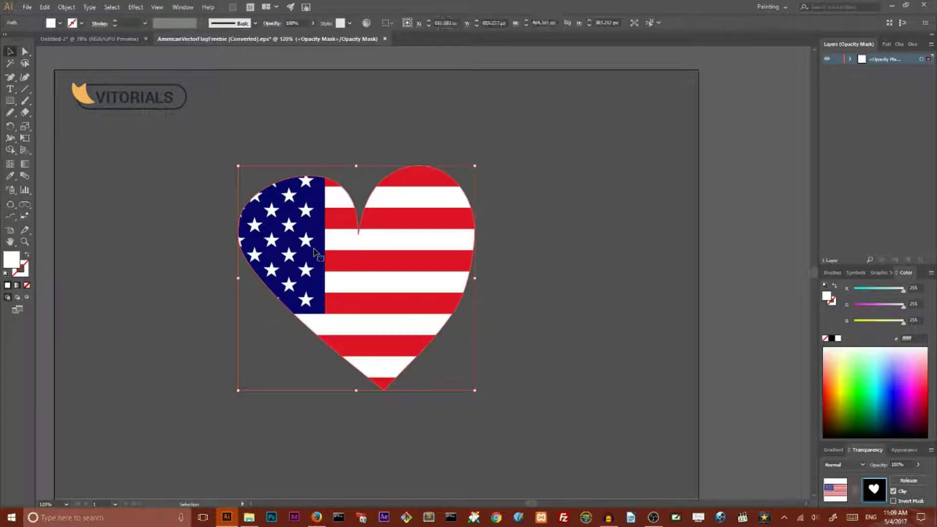
left_click(16, 276)
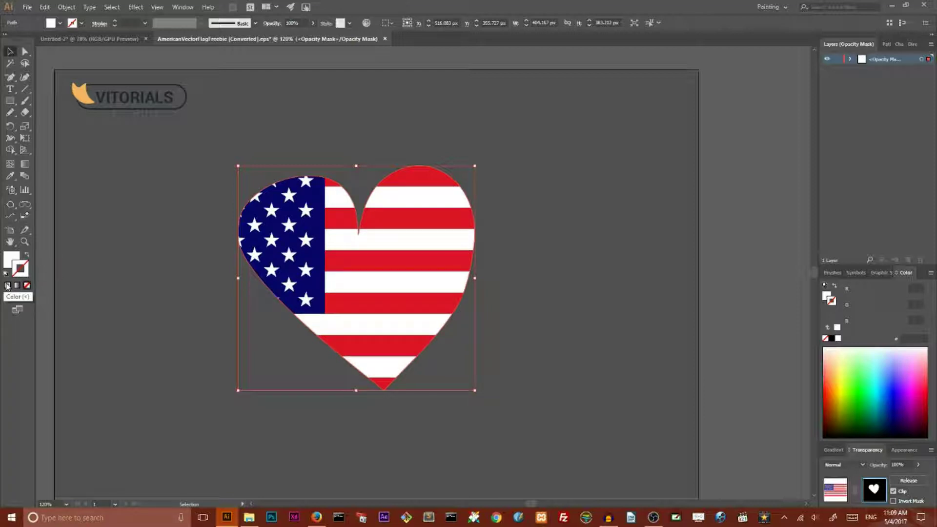
left_click(7, 286)
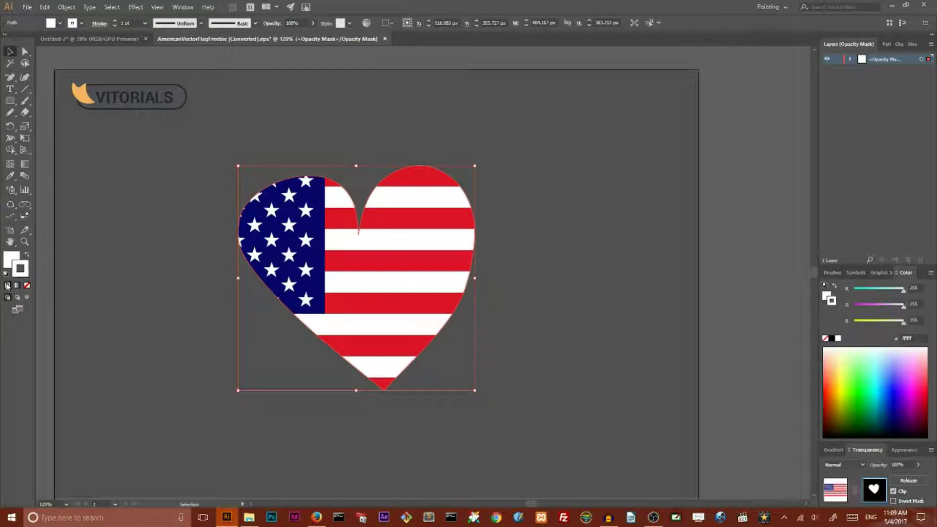
left_click(115, 21)
Apply a chalk brush from the Artistic_ChalkCharcoalPencil library to the heart's outline.
left_click(832, 272)
left_click(827, 437)
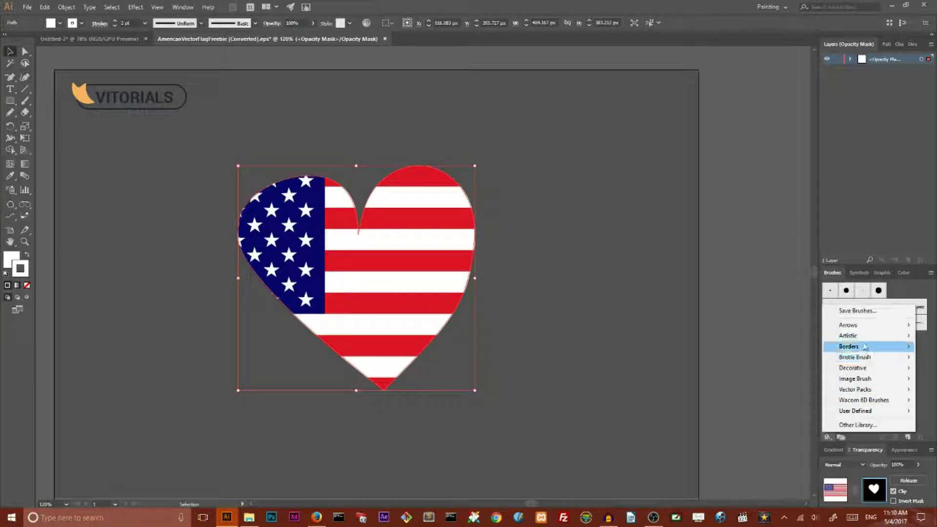
mouse_move(859, 337)
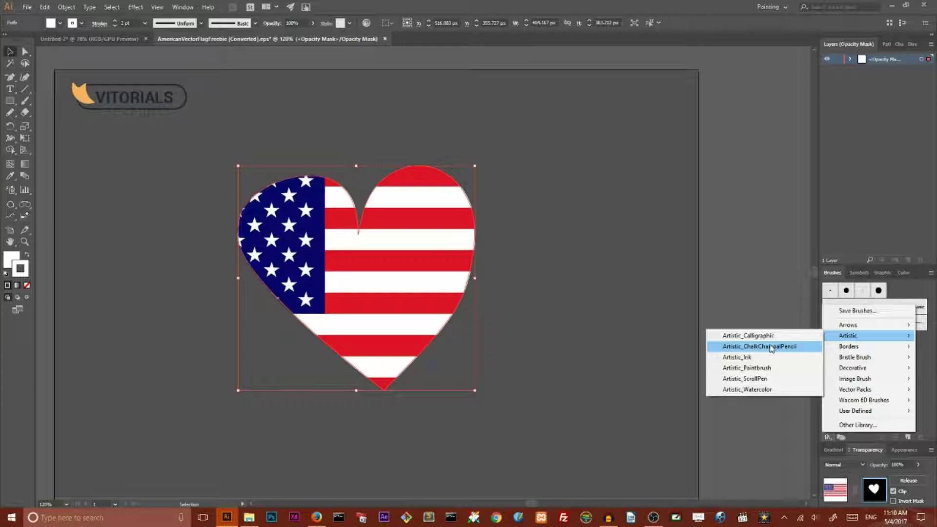
left_click(771, 347)
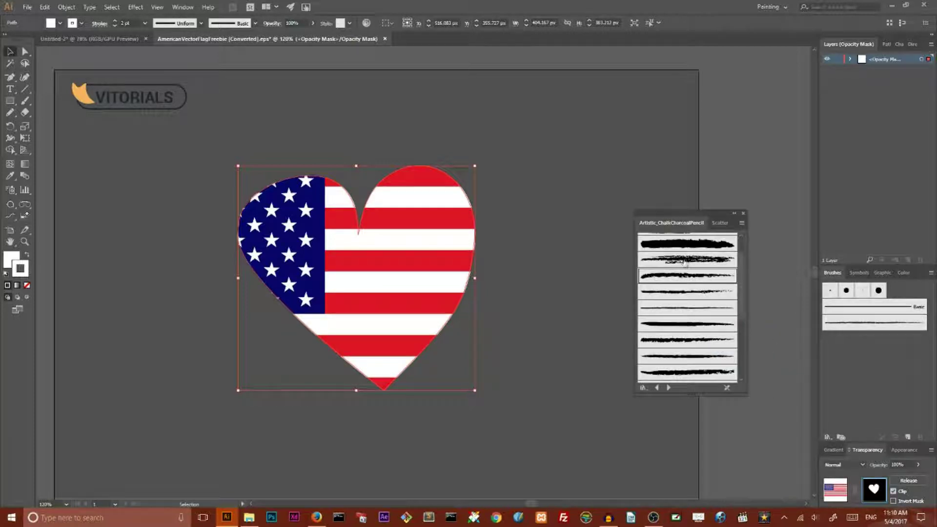
scroll(688, 266, "up", 2)
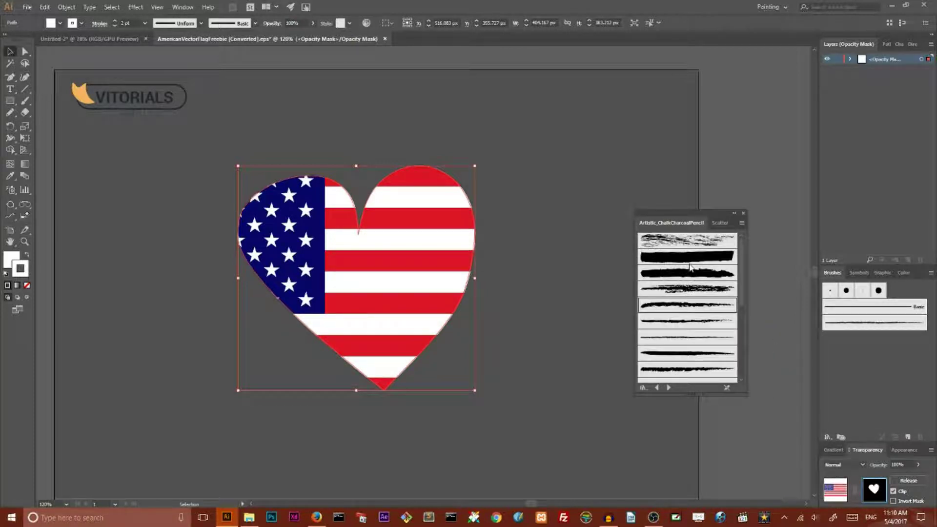
left_click(684, 289)
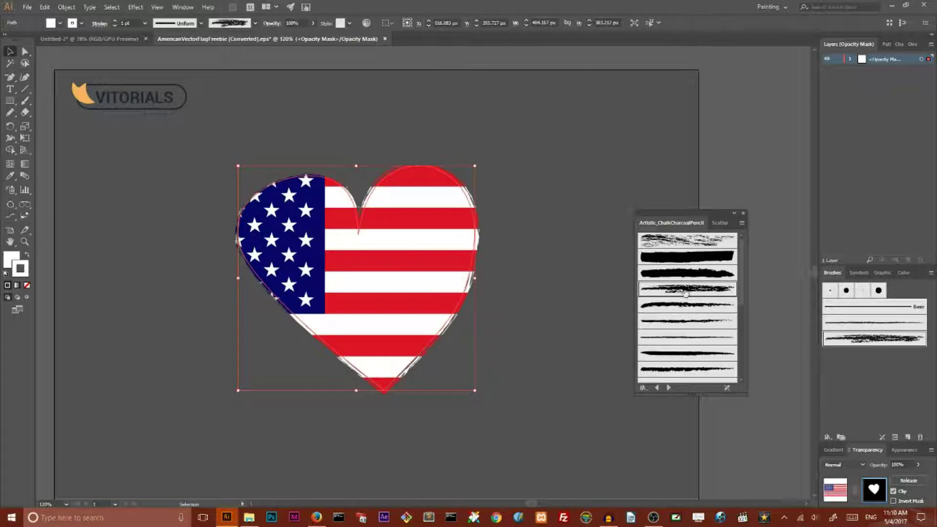
Try thick, dotted, dashed and grey chalky brushes from the Artistic_Ink library on the outline.
left_click(828, 437)
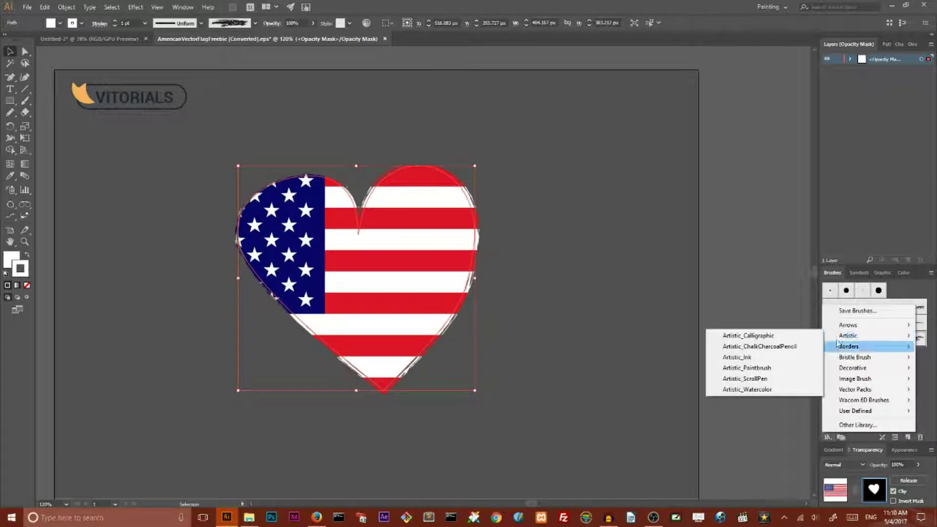
mouse_move(847, 335)
left_click(759, 356)
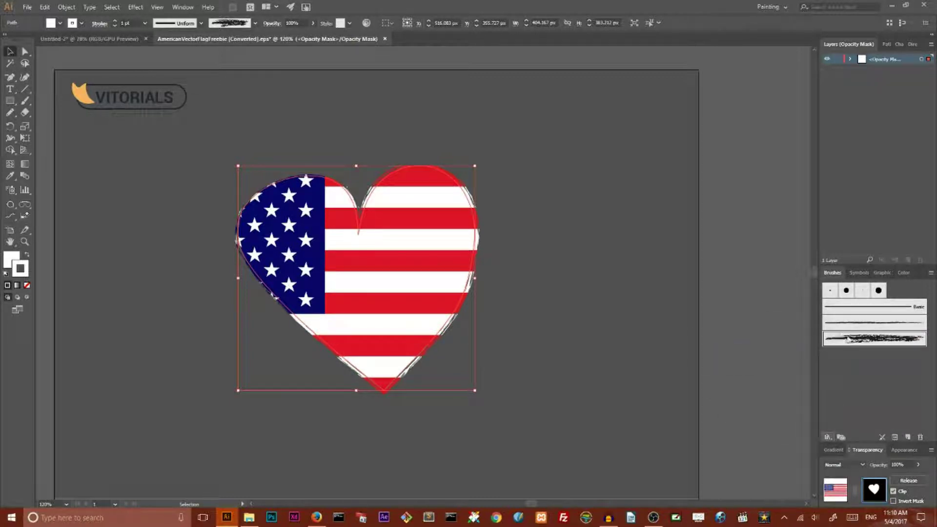
left_click_drag(712, 286, 712, 368)
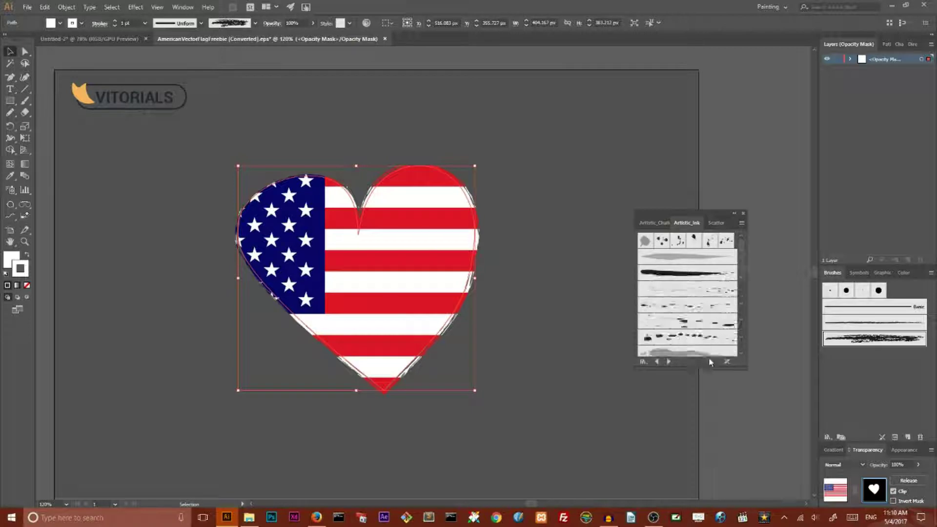
left_click(678, 282)
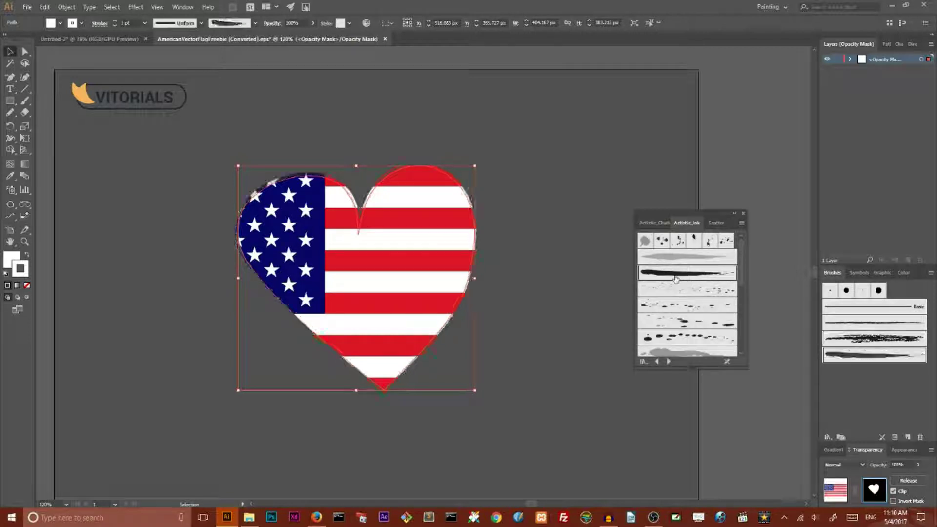
left_click(687, 305)
left_click(687, 322)
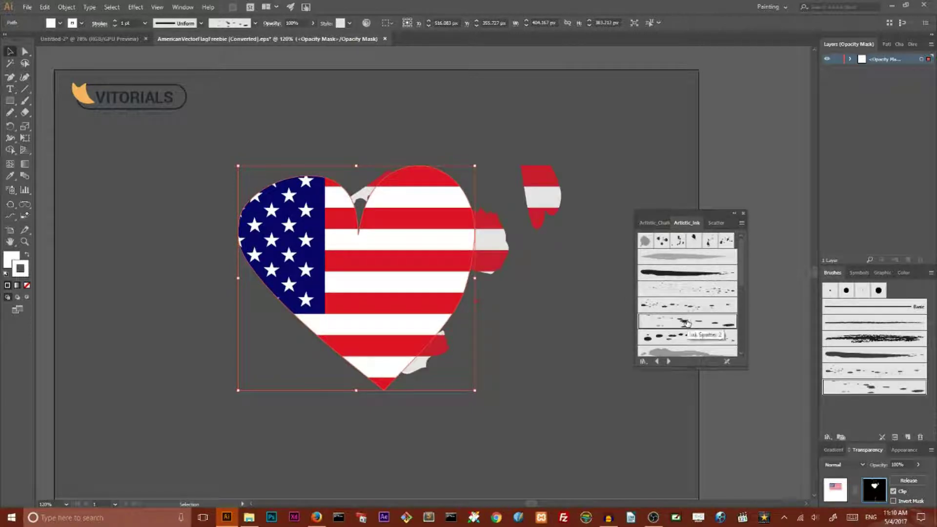
left_click(686, 351)
Return to the chalk library, settle on the Chalk - Scribble brush, and close the library.
left_click(660, 224)
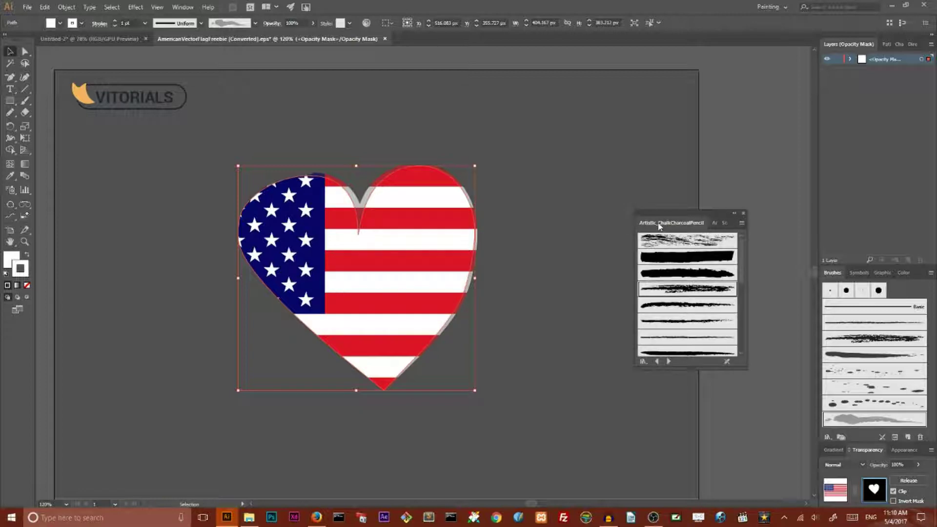
left_click(667, 243)
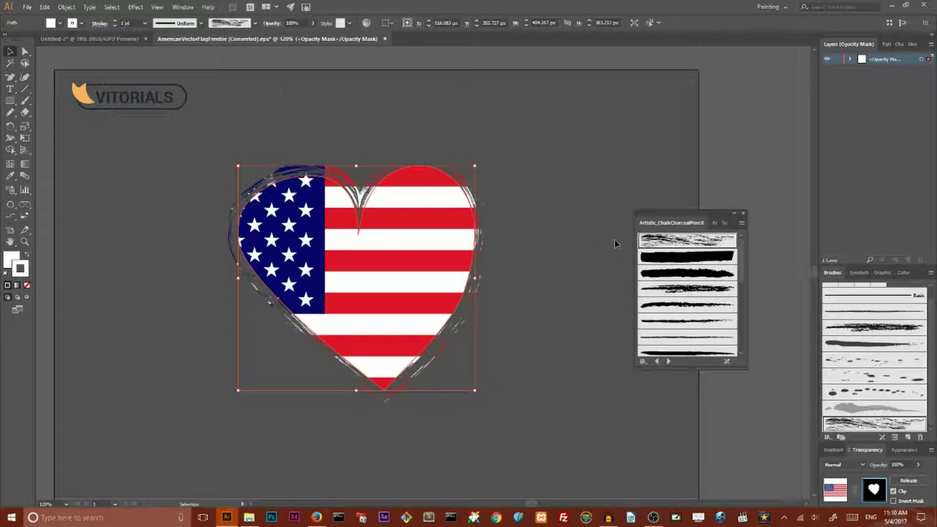
left_click(672, 289)
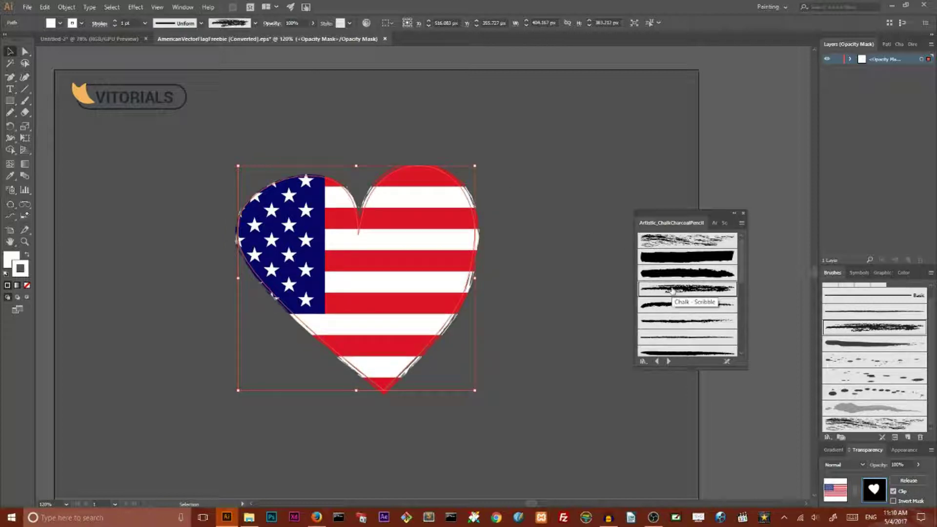
left_click(744, 218)
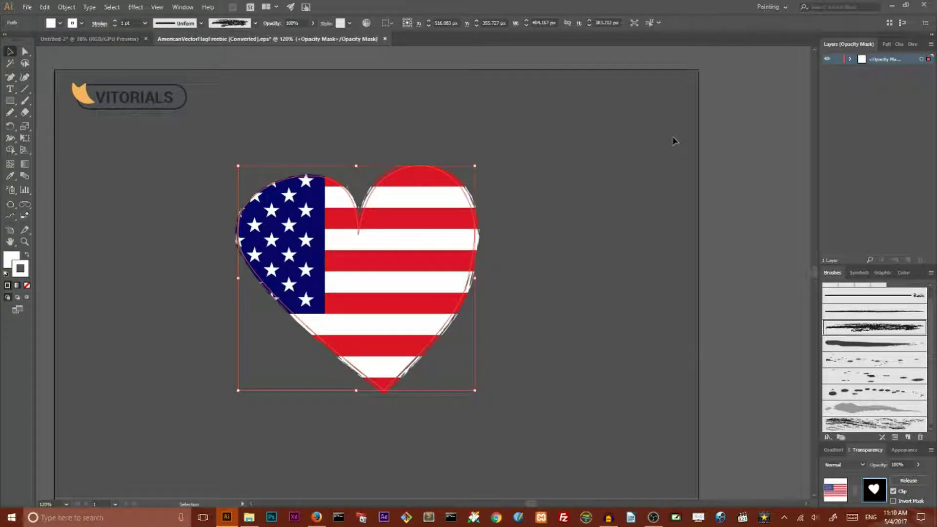
left_click(10, 112)
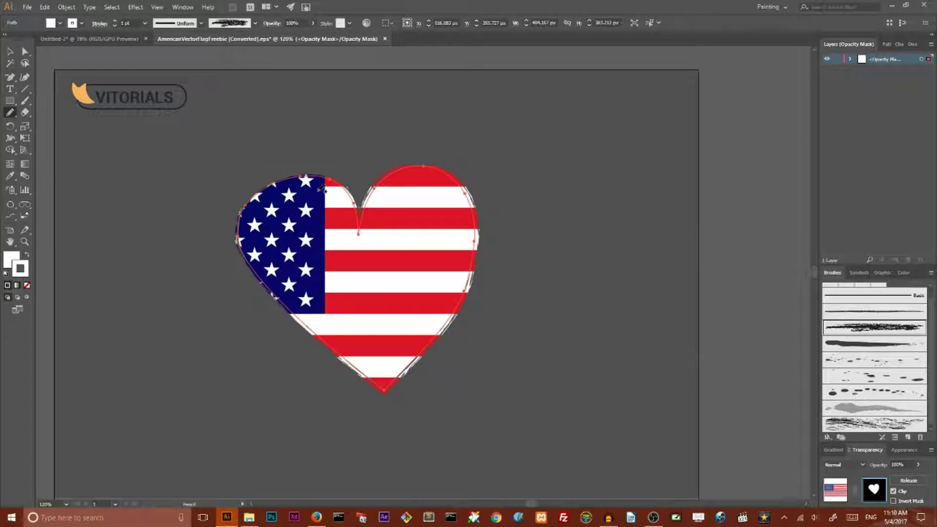
Draw a freehand pencil stroke from the heart's top edge looping left over the stars, then deselect.
left_click_drag(10, 112, 49, 128)
mouse_move(329, 188)
left_mouse_down()
mouse_move(307, 196)
mouse_move(296, 214)
mouse_move(298, 230)
mouse_move(335, 227)
mouse_move(319, 269)
mouse_move(324, 299)
mouse_move(350, 290)
mouse_move(371, 305)
mouse_move(369, 323)
mouse_move(387, 328)
mouse_move(410, 305)
mouse_move(405, 249)
mouse_move(427, 220)
mouse_move(423, 188)
mouse_move(454, 182)
left_mouse_up()
key("ctrl+shift+a")
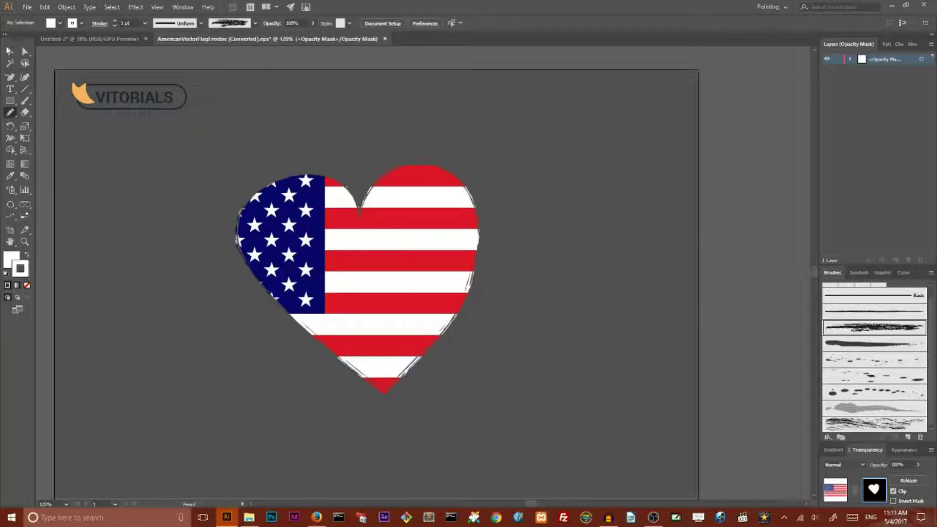